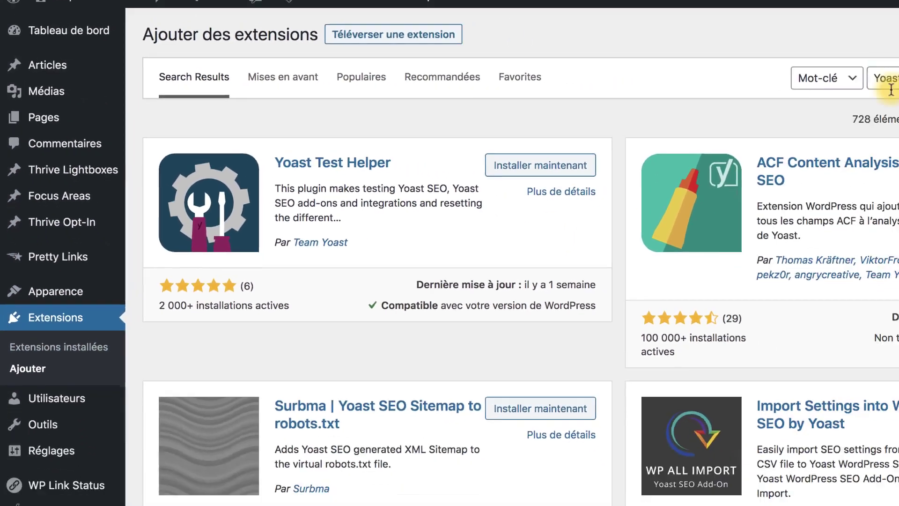
Look through the extension search results for Yoast to find the Yoast SEO plugin.
click(746, 77)
click(579, 108)
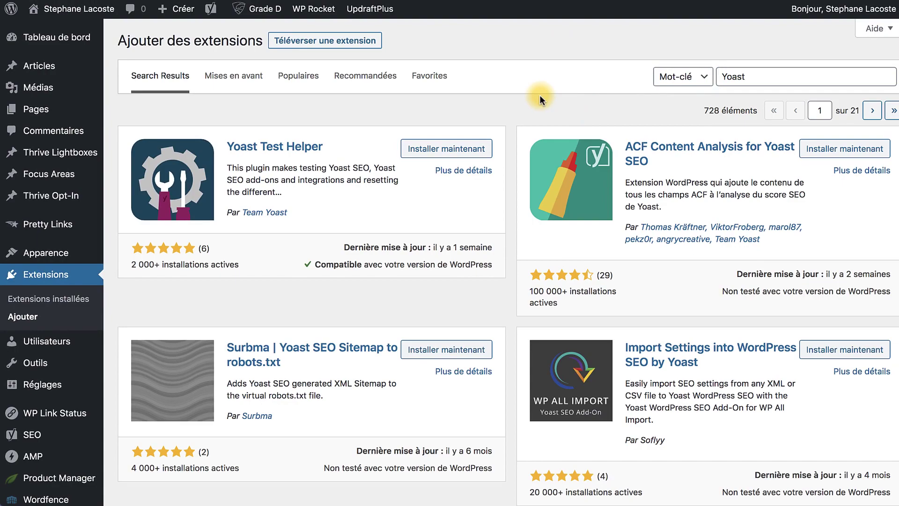
scroll(539, 102, down, 15)
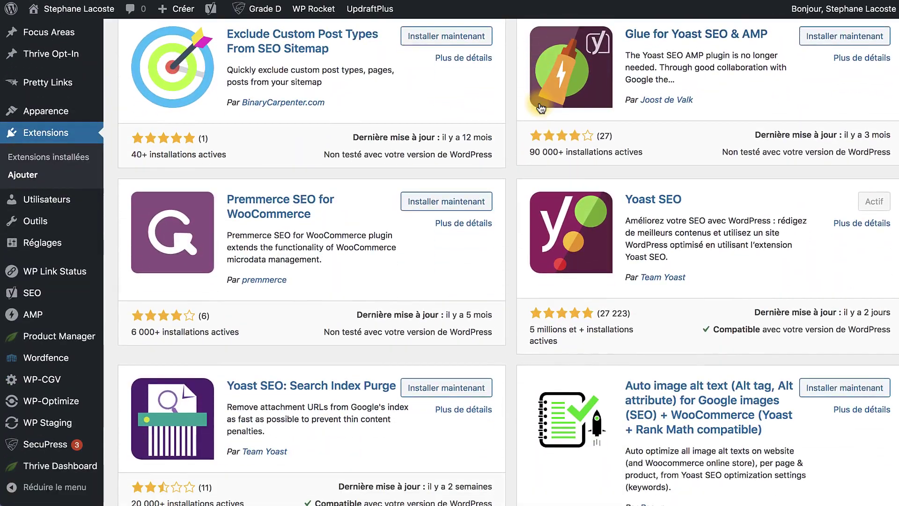
scroll(541, 108, down, 3)
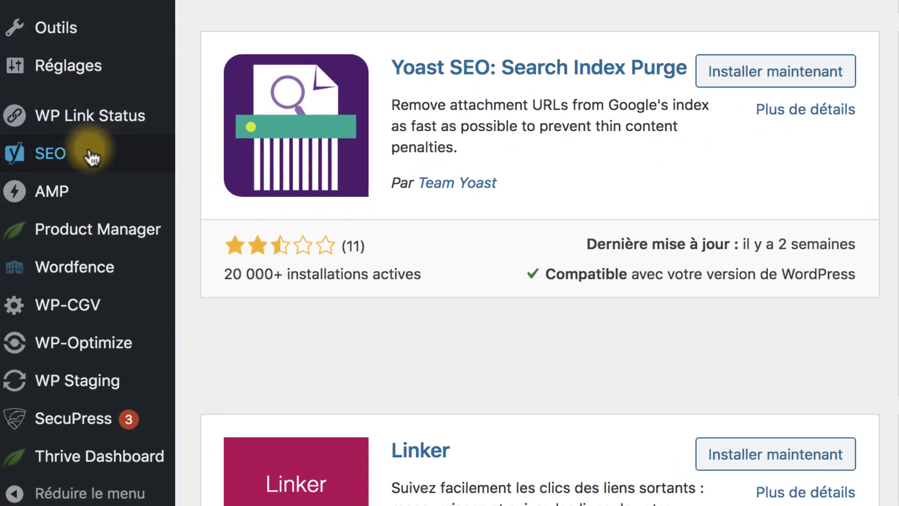
Open Yoast SEO's Réglages généraux and review the Problèmes section of its dashboard.
mouse_move(81, 158)
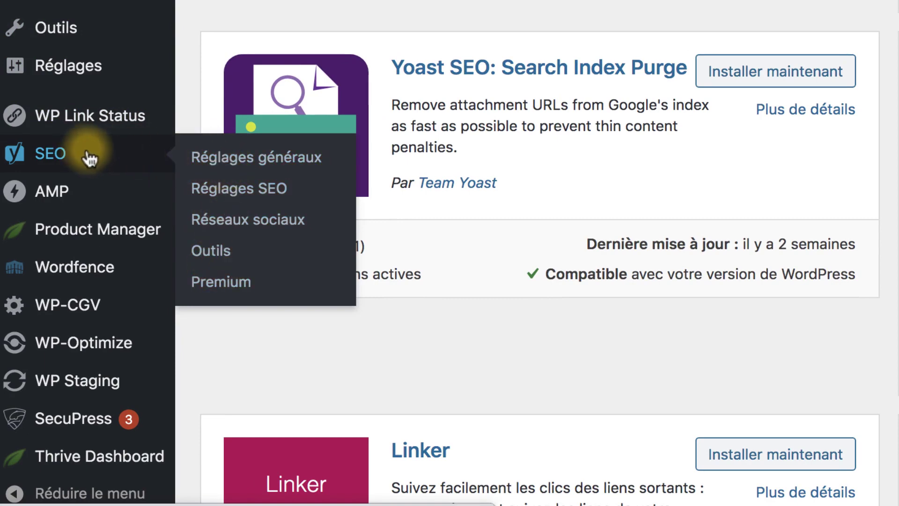
click(195, 161)
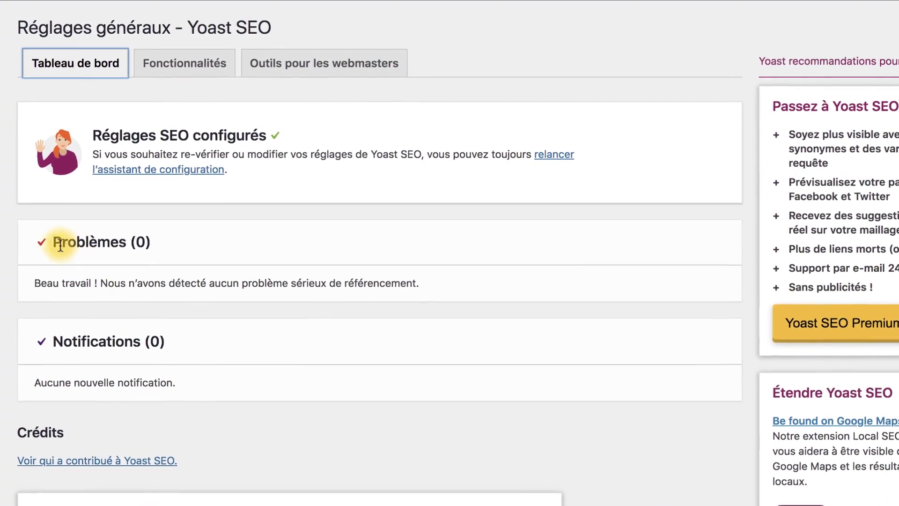
drag(51, 244, 148, 246)
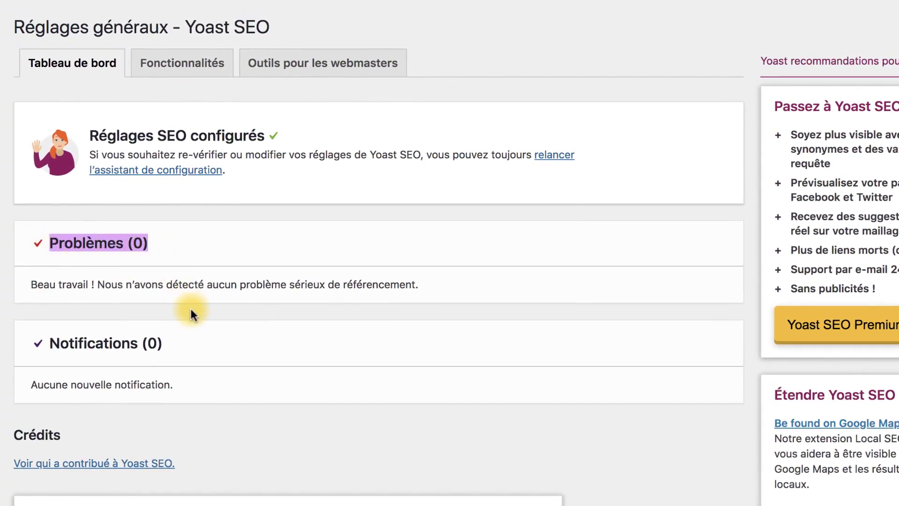
drag(37, 284, 375, 286)
click(345, 310)
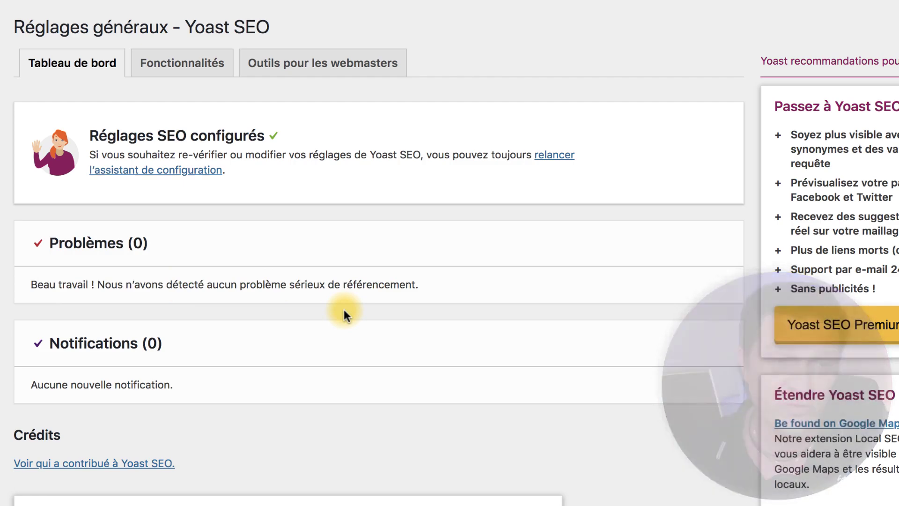
Display the Fonctionnalités settings and look through the whole list of feature switches.
click(178, 66)
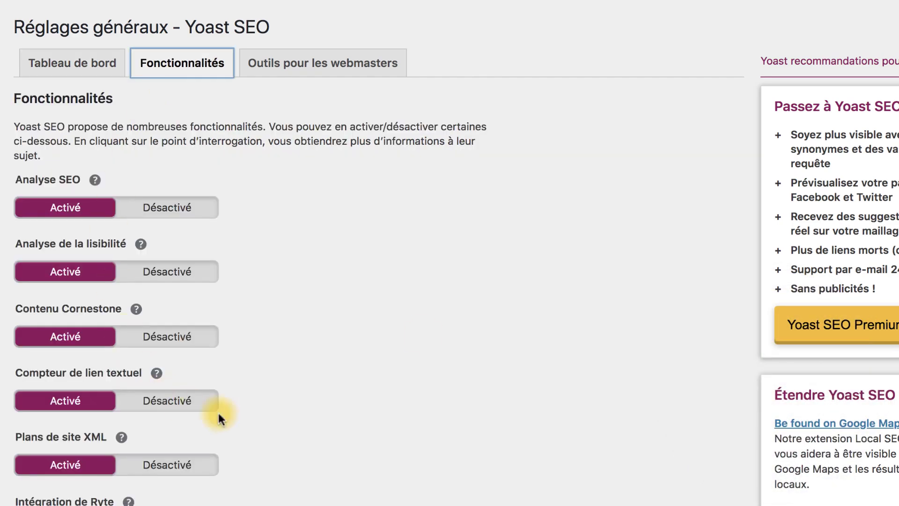
scroll(285, 342, down, 10)
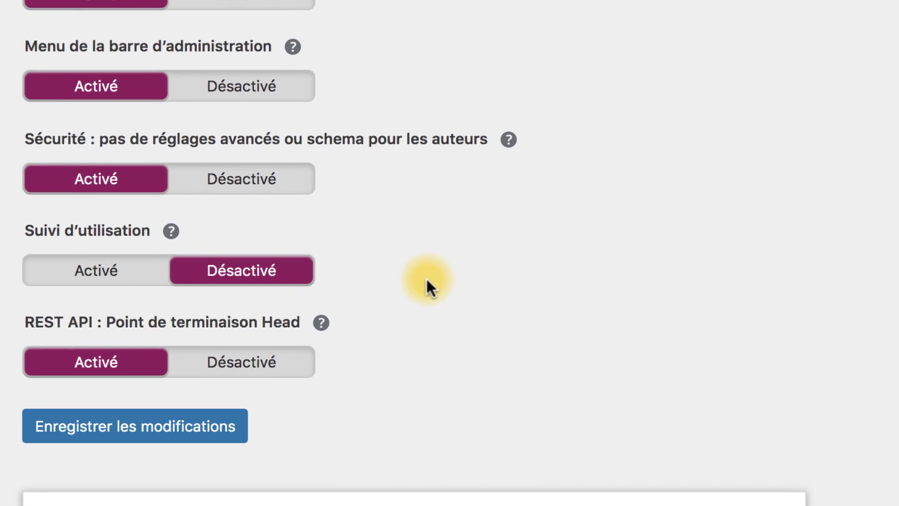
scroll(426, 277, up, 5)
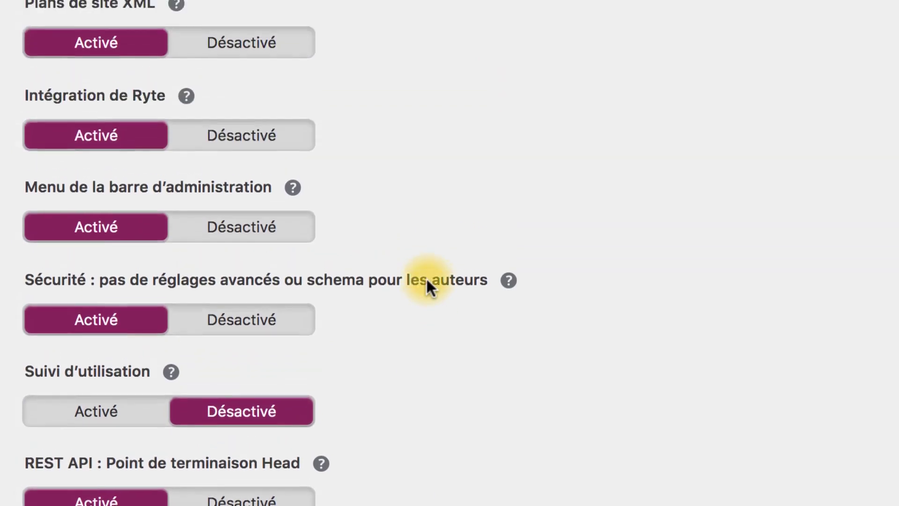
scroll(427, 278, up, 3)
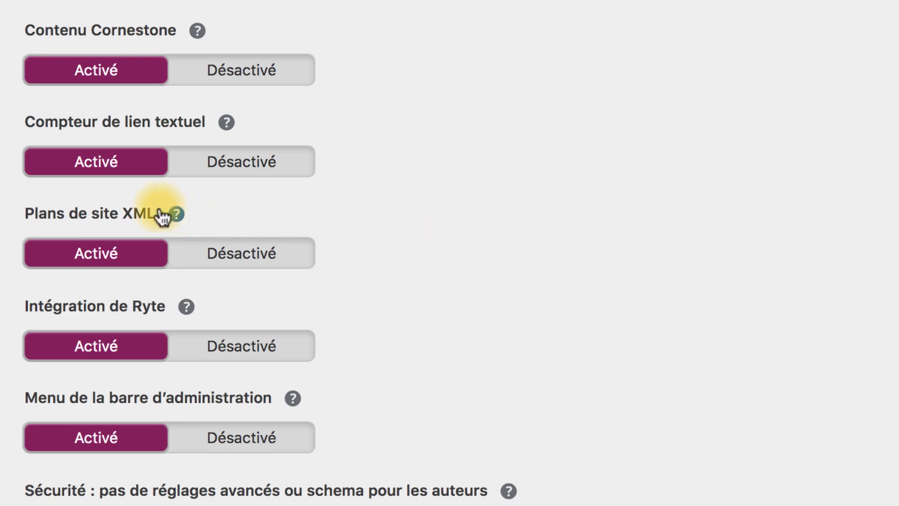
Read the help explanations for Plans de site XML and Analyse SEO, closing each one again.
click(177, 215)
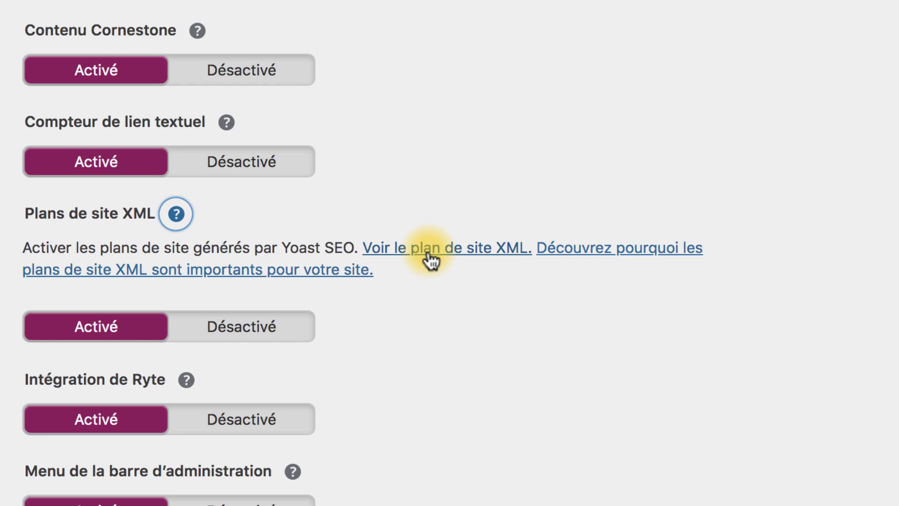
click(176, 214)
scroll(468, 171, up, 6)
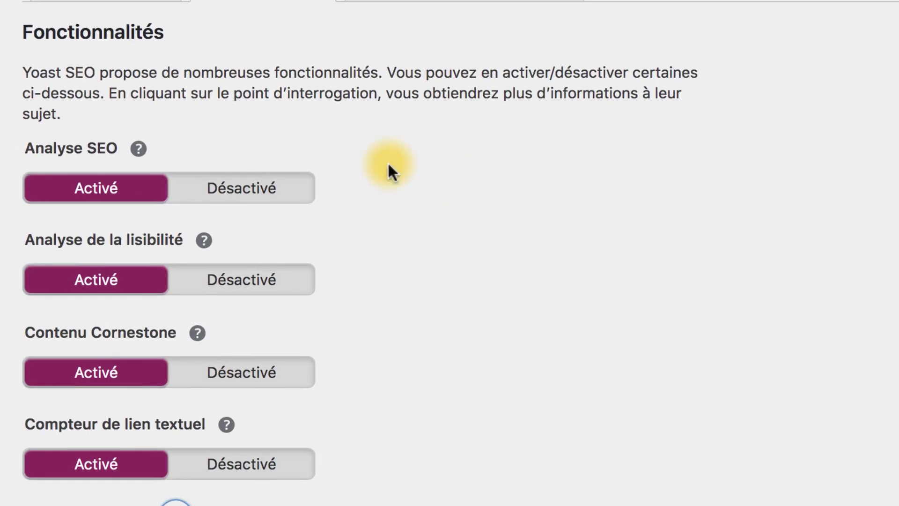
click(139, 149)
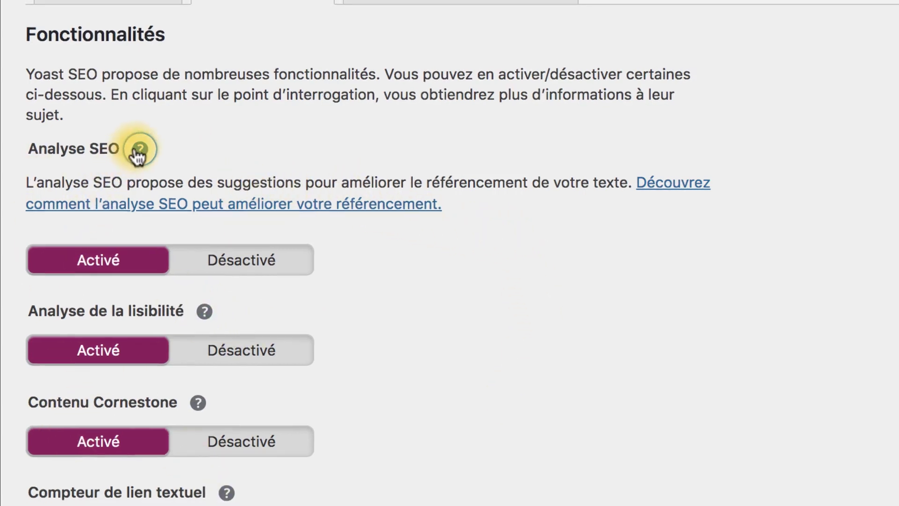
click(139, 150)
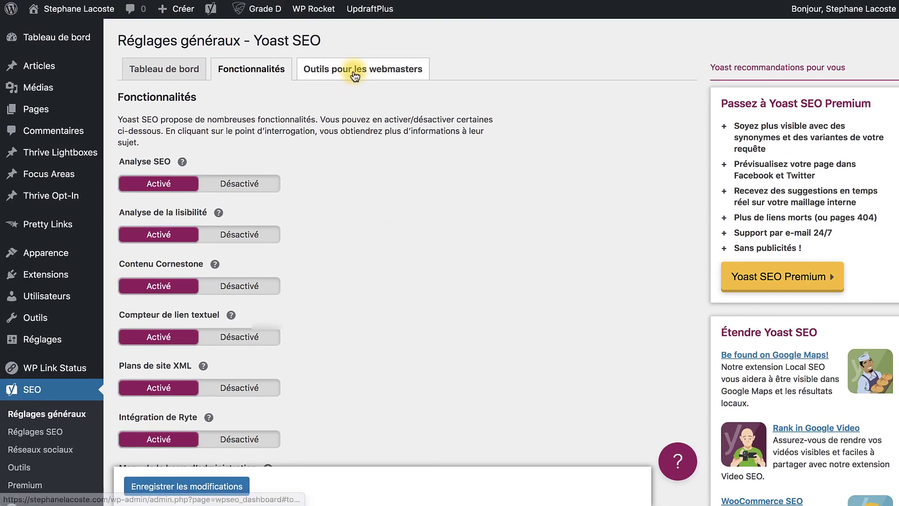
Show the Outils pour les webmasters settings and review the Google and Bing verification code fields and their source links.
click(357, 70)
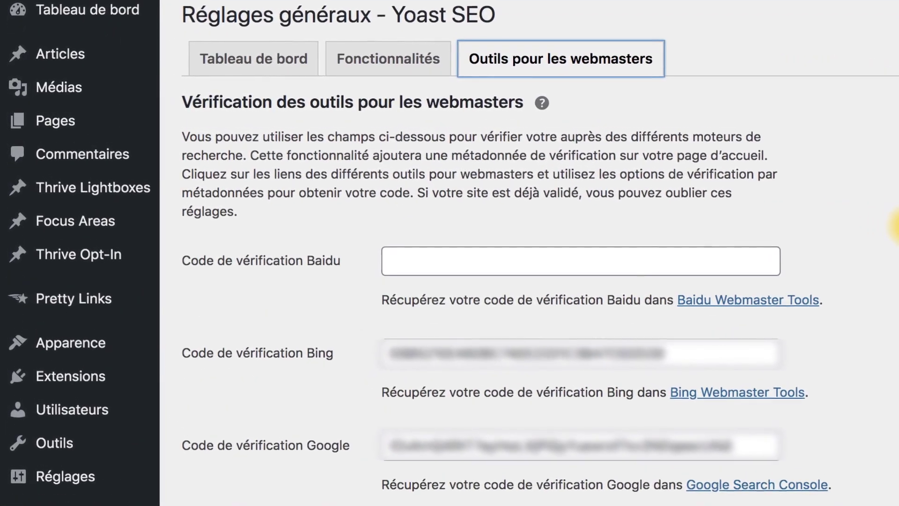
drag(485, 487, 692, 487)
drag(737, 445, 346, 452)
click(328, 496)
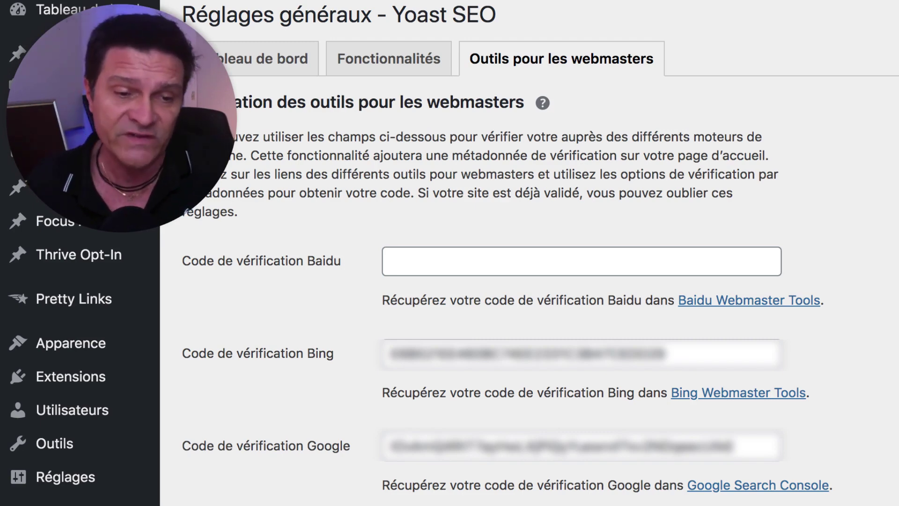
drag(484, 394, 600, 395)
click(835, 364)
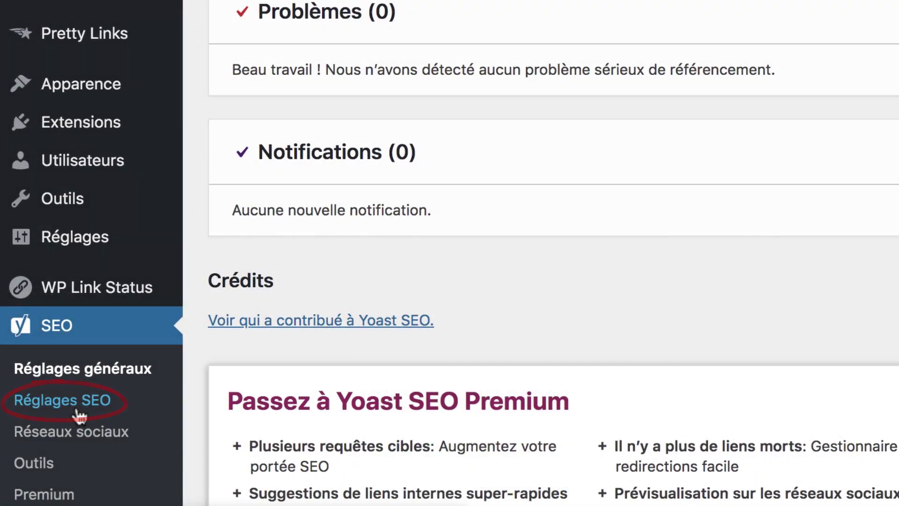
Open Yoast's Réglages SEO and examine how page titles appear in the Google results for "getresponse tutoriel".
click(80, 415)
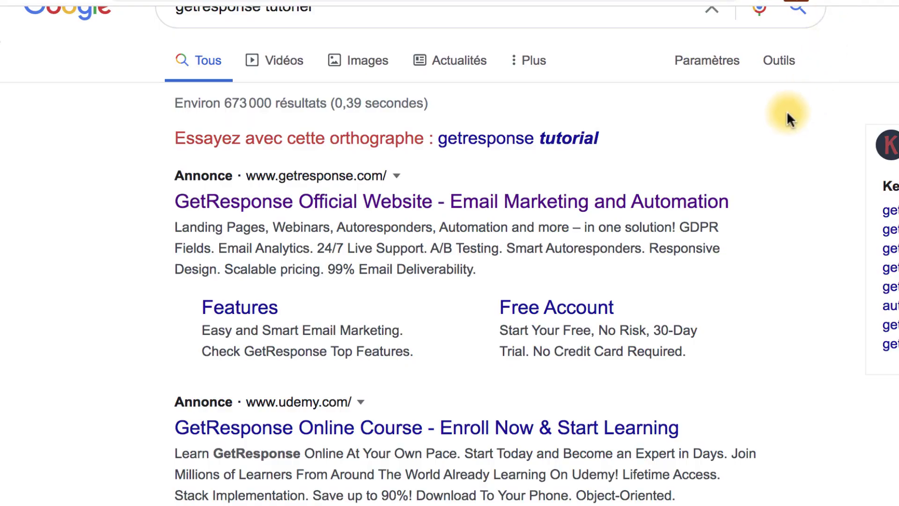
scroll(786, 115, up, 2)
scroll(737, 302, down, 5)
scroll(736, 310, down, 10)
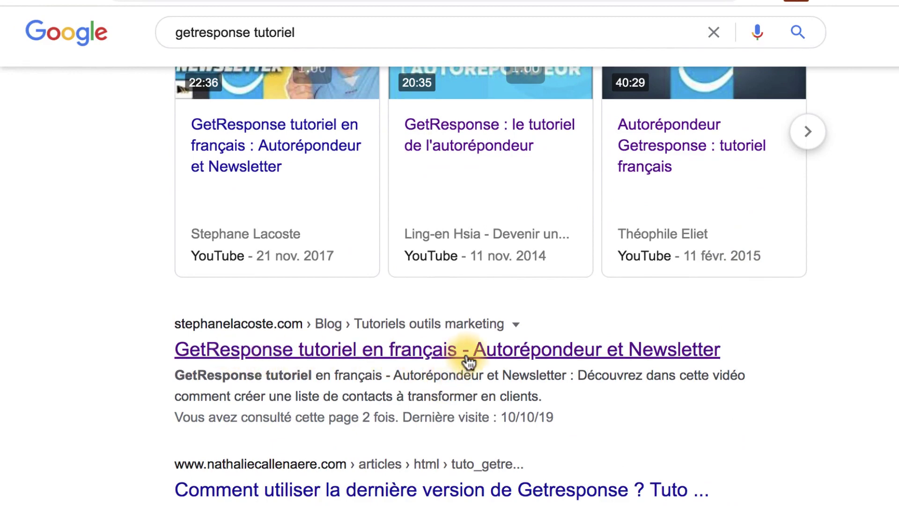
scroll(468, 362, up, 10)
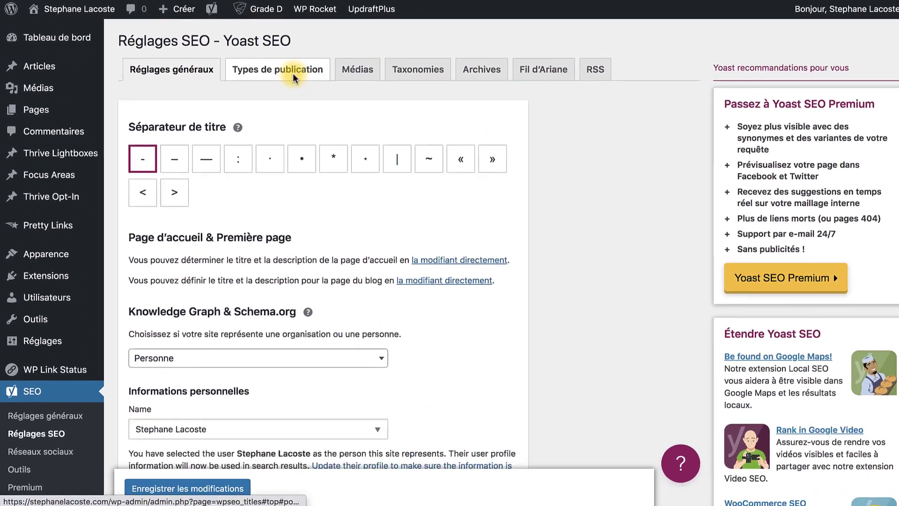
Open the Types de publication settings and compare the Articles SEO title and meta description fields with a Google search result.
click(293, 74)
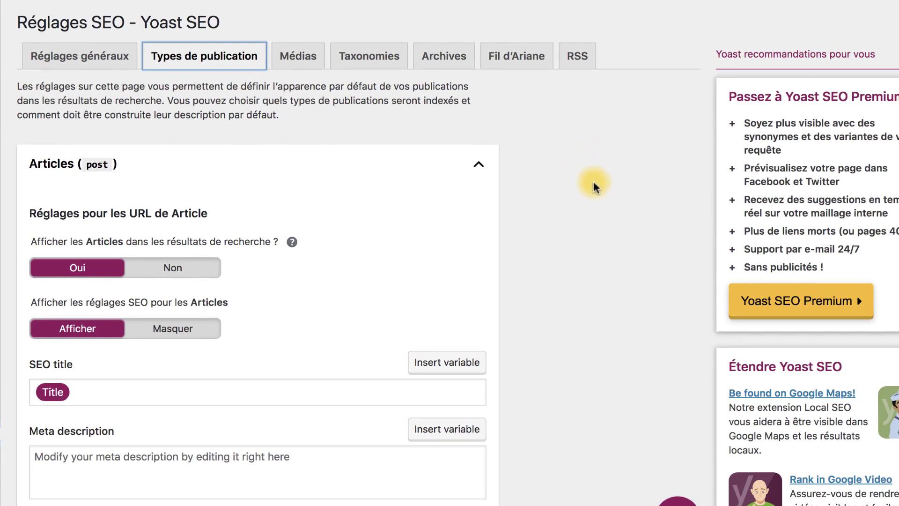
click(94, 391)
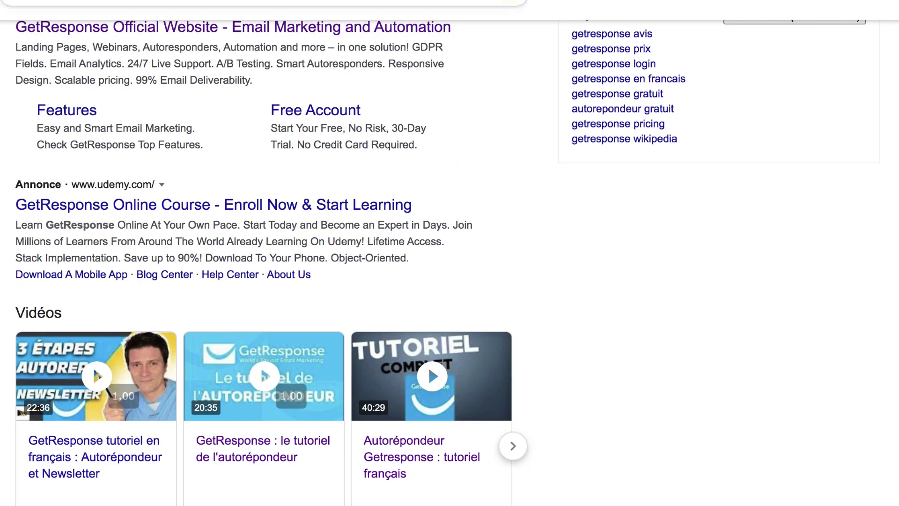
scroll(147, 264, down, 10)
scroll(187, 210, up, 1)
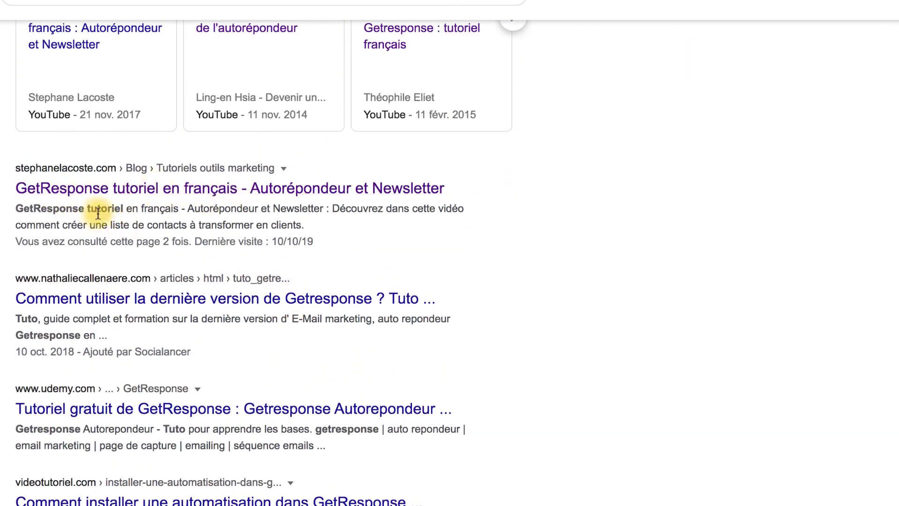
drag(79, 210, 95, 226)
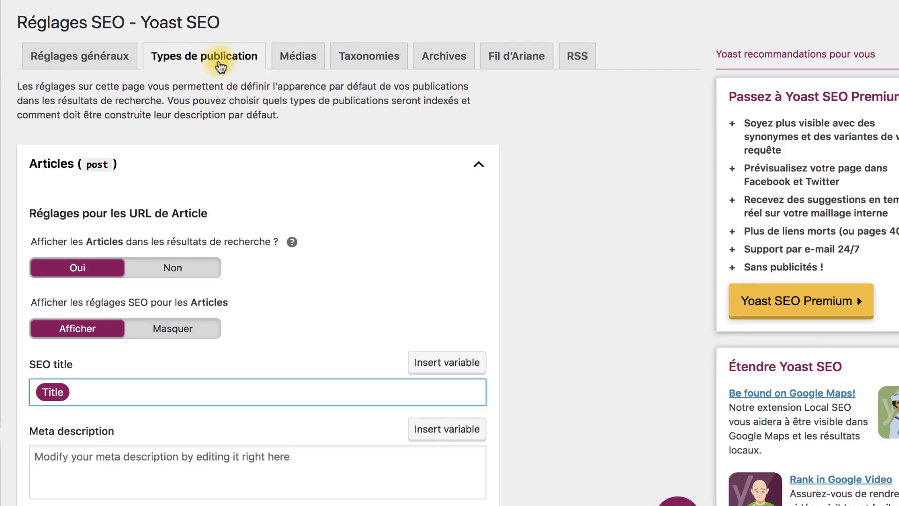
click(113, 476)
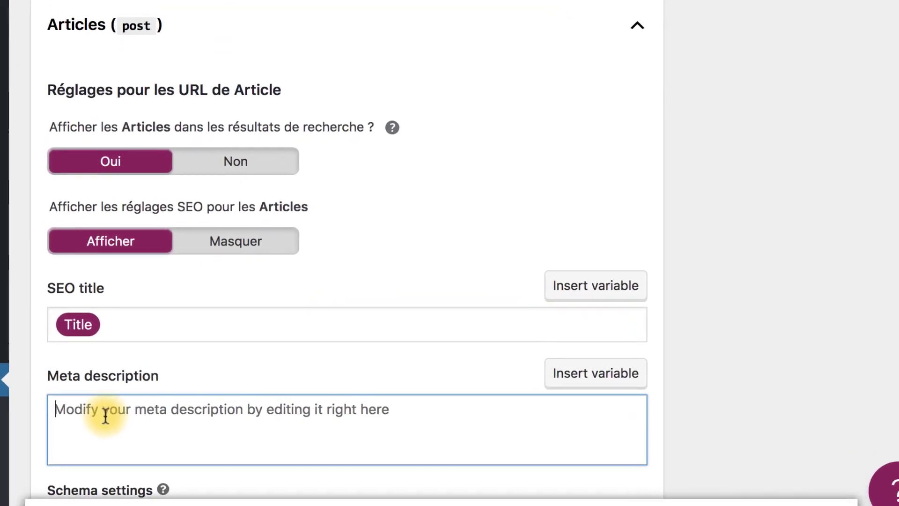
Try adding the Site title variable after Title in the Articles SEO title, and remove it again.
click(141, 325)
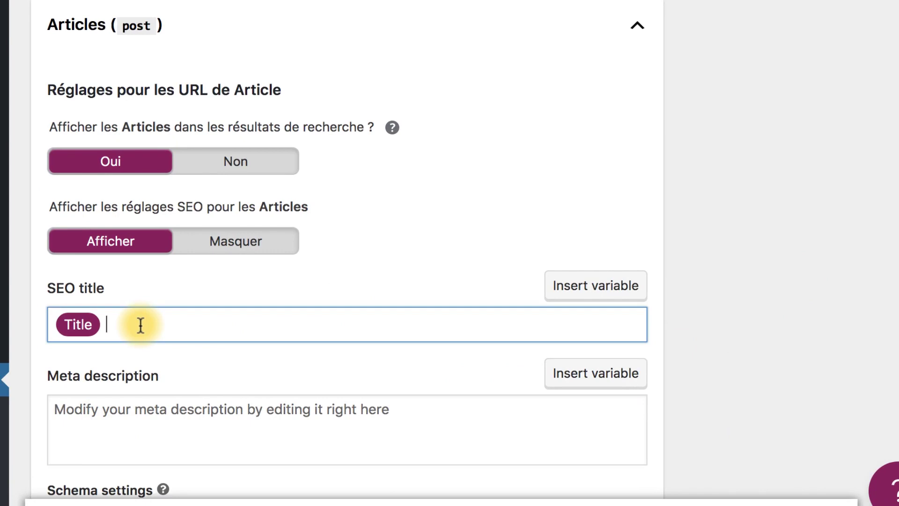
click(586, 294)
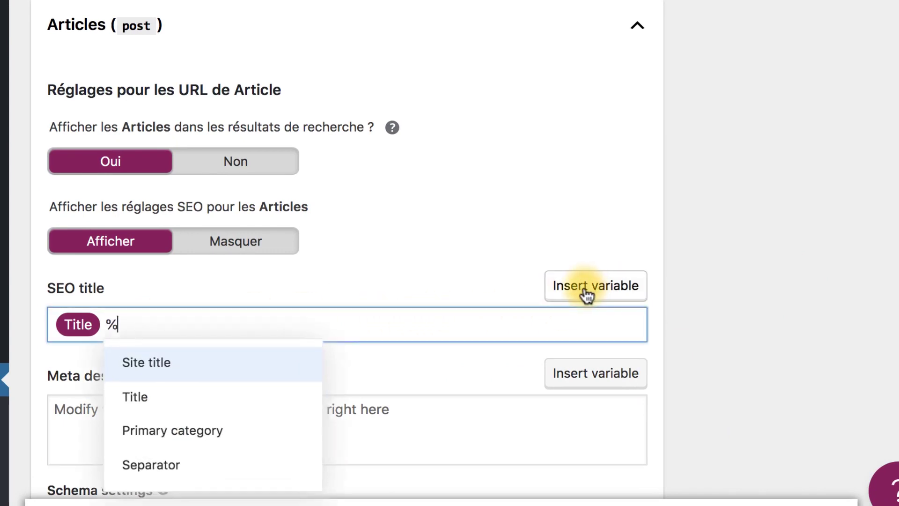
click(164, 368)
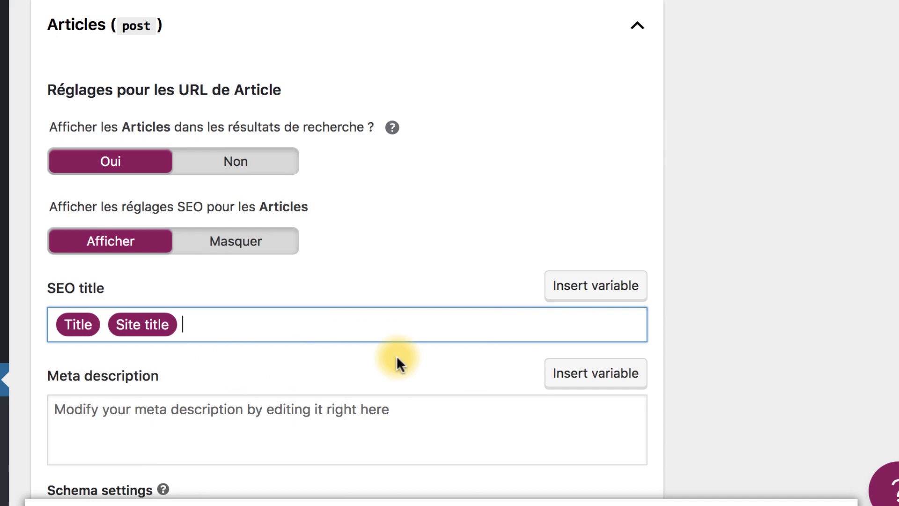
key(BackSpace)
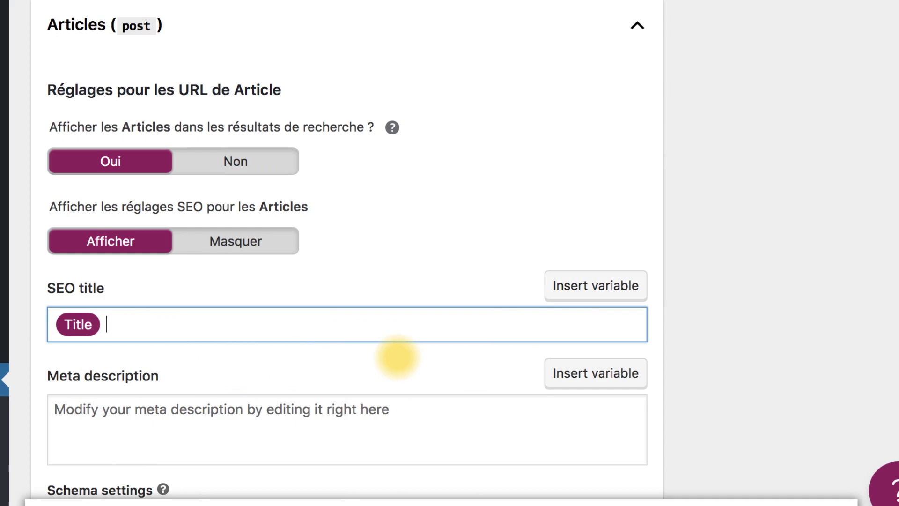
click(815, 129)
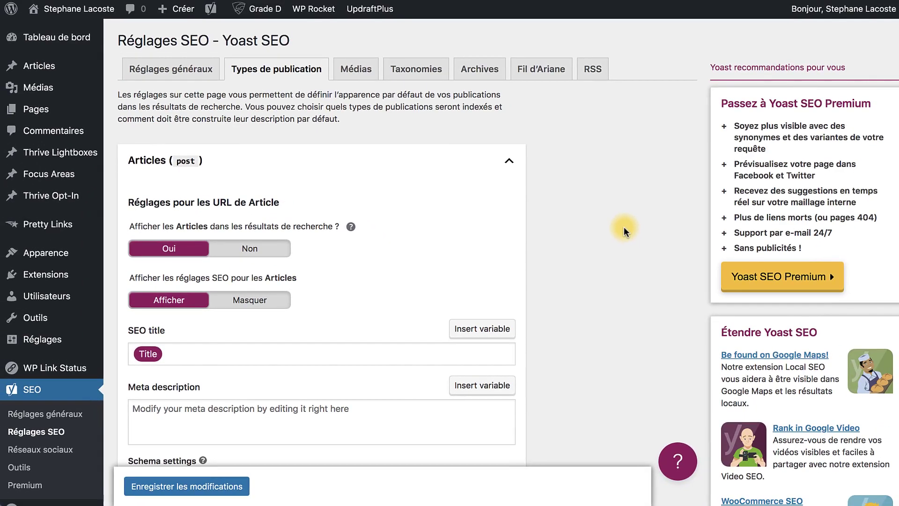
Review the Médias attachment redirect setting and the Catégories SEO title in the Taxonomies settings.
click(358, 70)
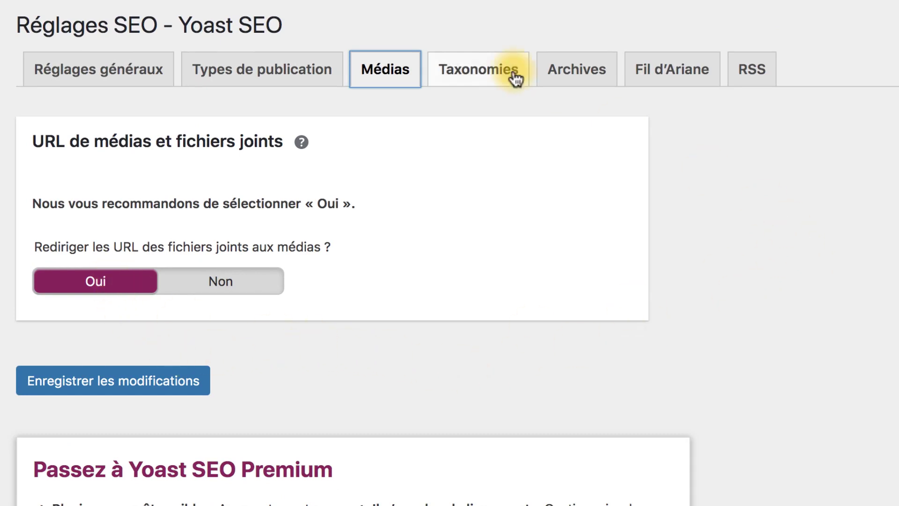
click(492, 70)
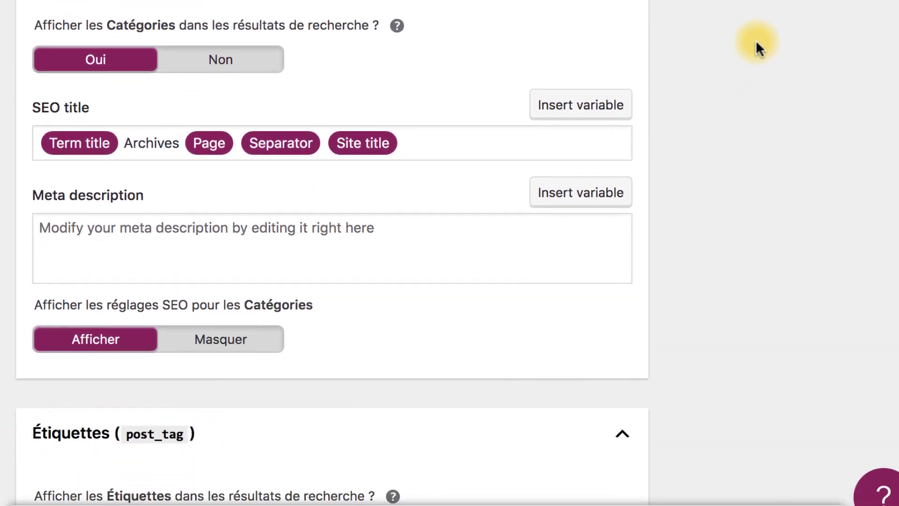
click(426, 146)
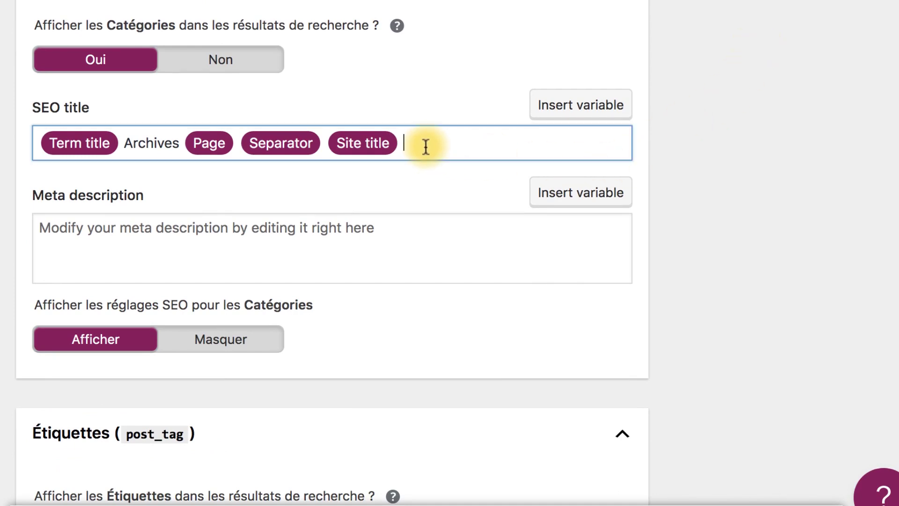
View the variables that can be inserted in the Catégories meta description.
click(304, 257)
click(576, 210)
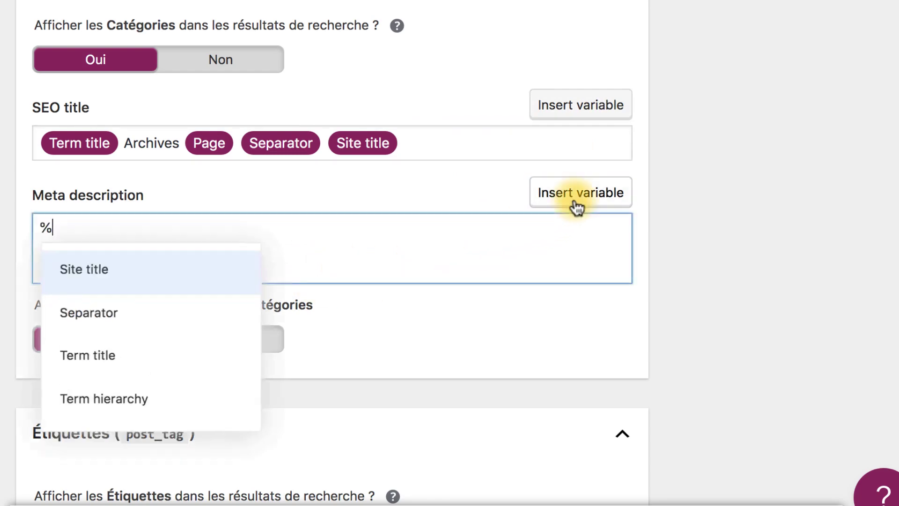
click(721, 287)
scroll(720, 287, up, 2)
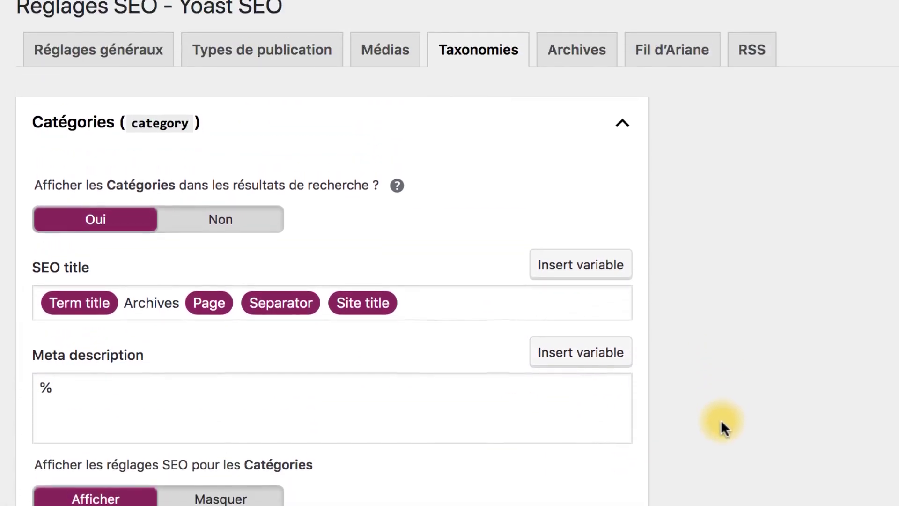
Open the Archives settings and set both the author archives and the date archives to Activé.
scroll(723, 417, up, 1)
click(566, 80)
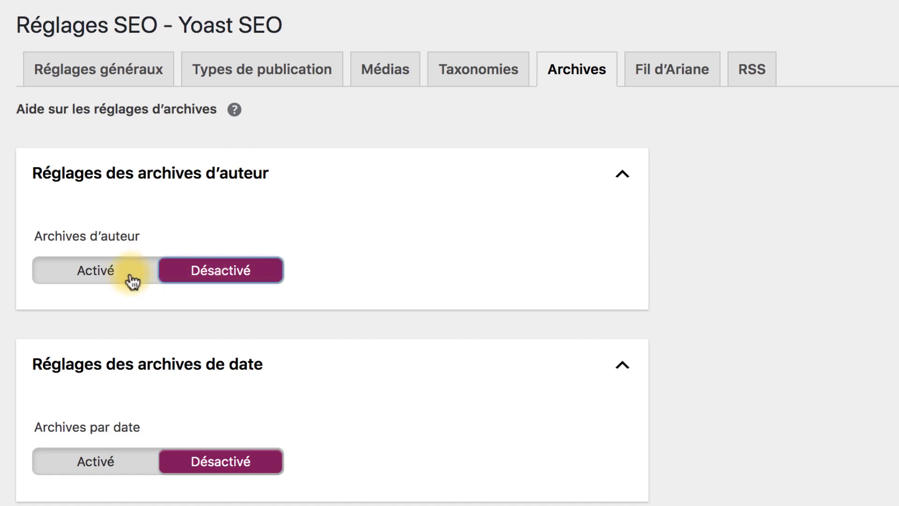
click(106, 275)
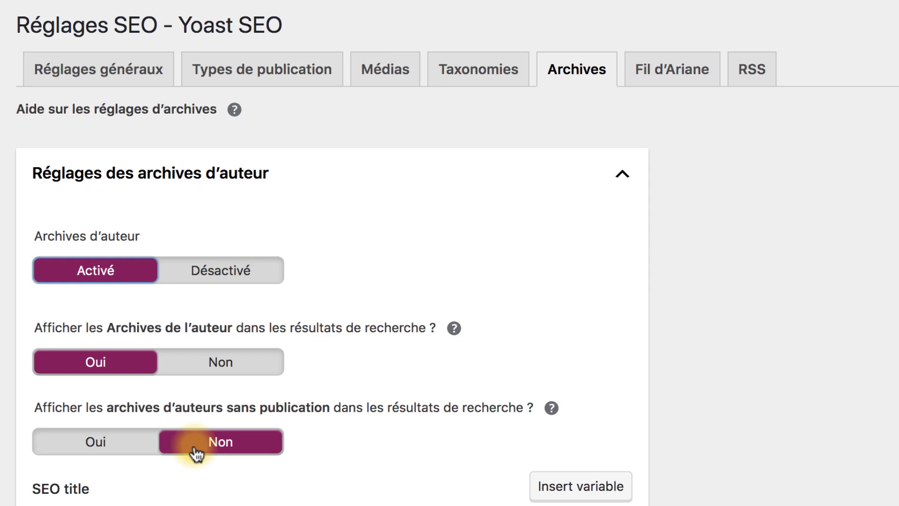
scroll(197, 451, down, 15)
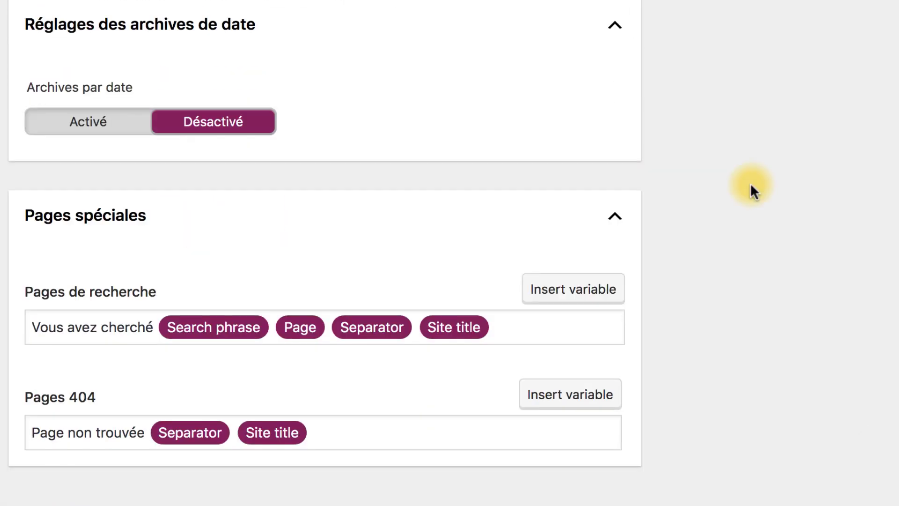
click(96, 125)
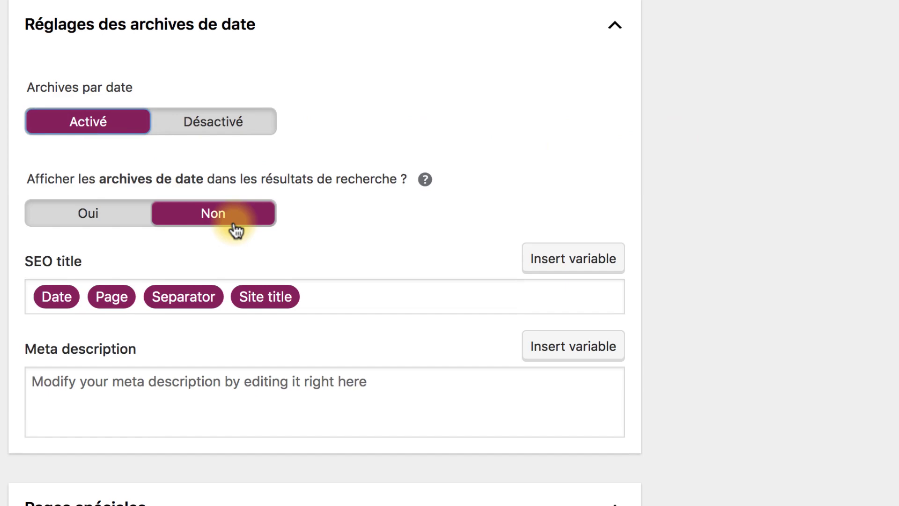
Review the Pages spéciales titles in the Archives settings and the breadcrumb trail on the published blog article.
scroll(667, 212, down, 5)
scroll(673, 300, down, 5)
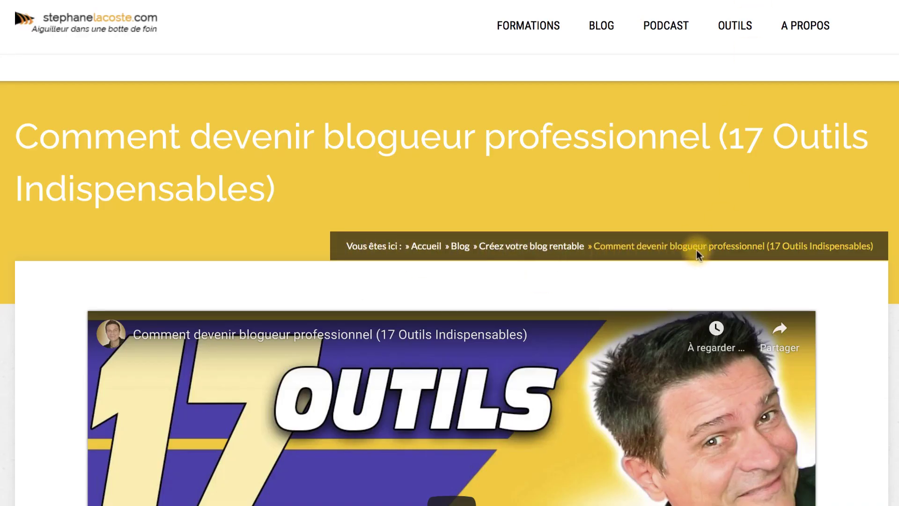
scroll(531, 285, down, 1)
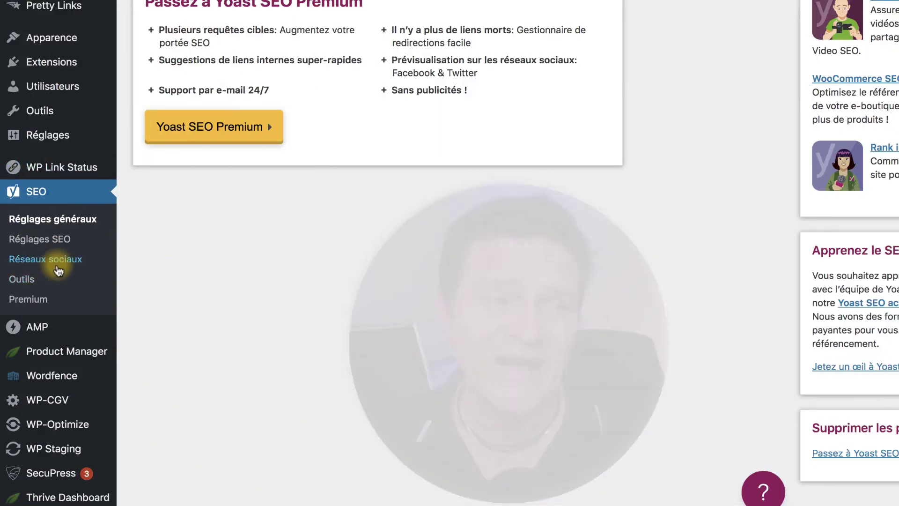
Review Yoast's Réseaux sociaux settings for Comptes, Facebook, Twitter and Pinterest, and open the Outils page.
click(46, 259)
click(169, 67)
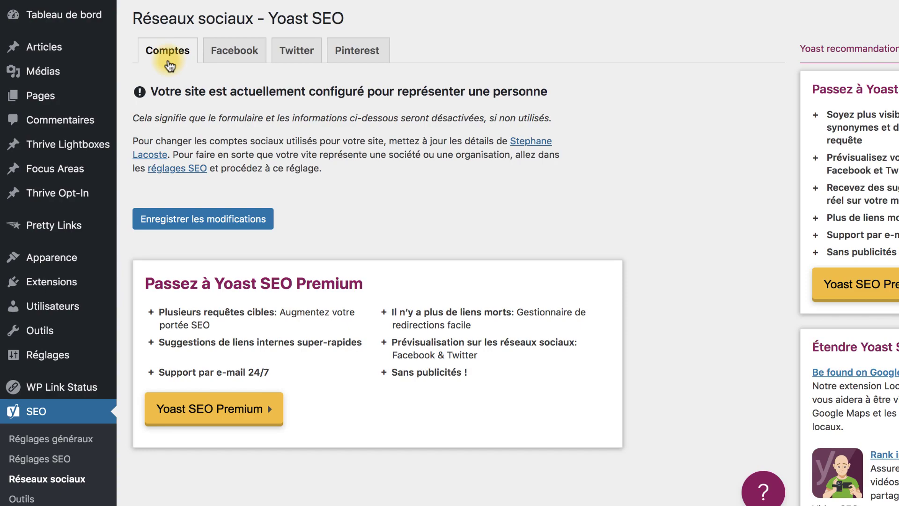
click(225, 59)
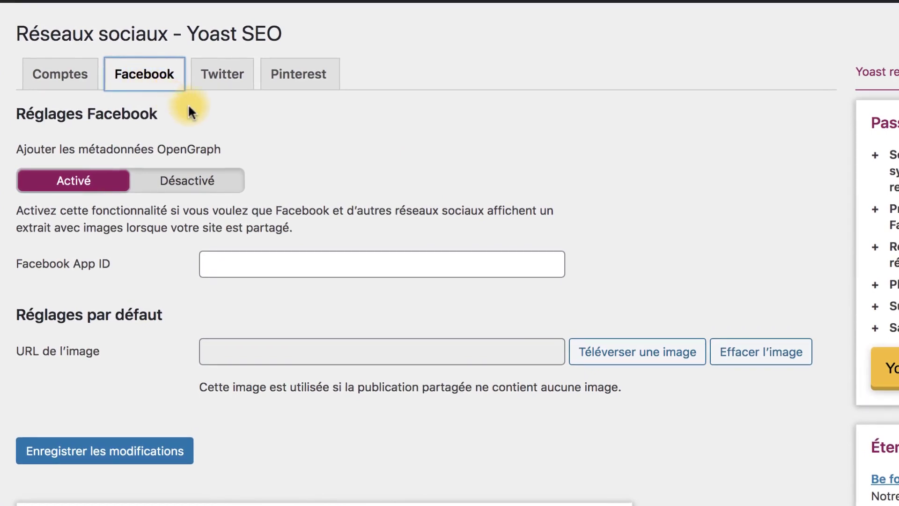
click(225, 88)
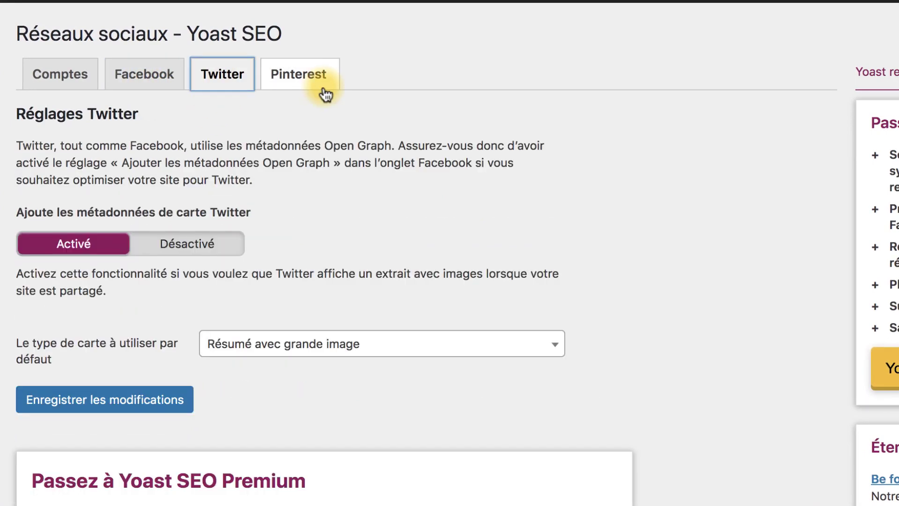
click(300, 76)
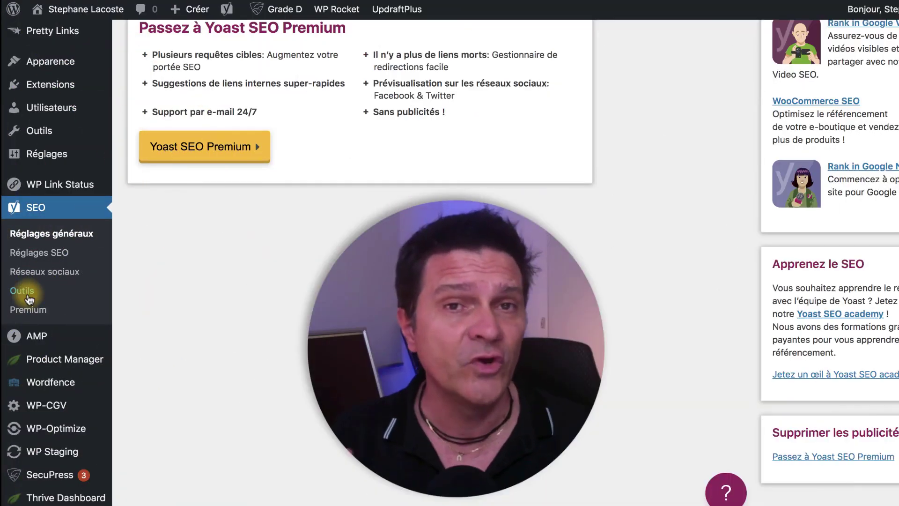
click(27, 296)
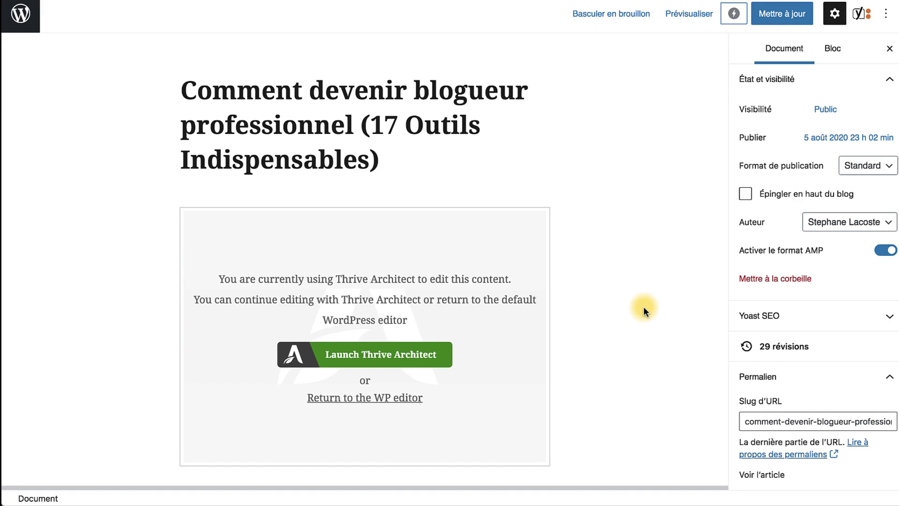
Expand the Yoast SEO box below the blogger tools article in the post editor and show its SEO section.
click(397, 137)
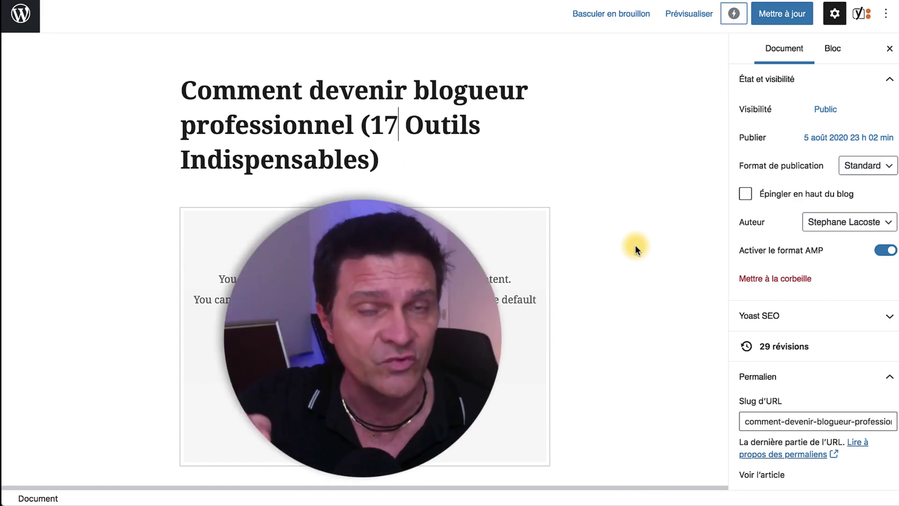
scroll(635, 245, down, 3)
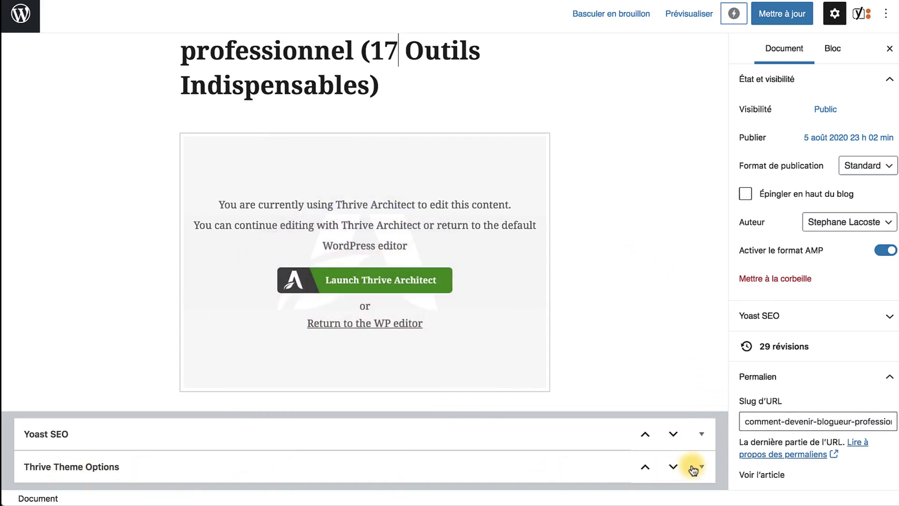
click(700, 435)
scroll(704, 360, down, 10)
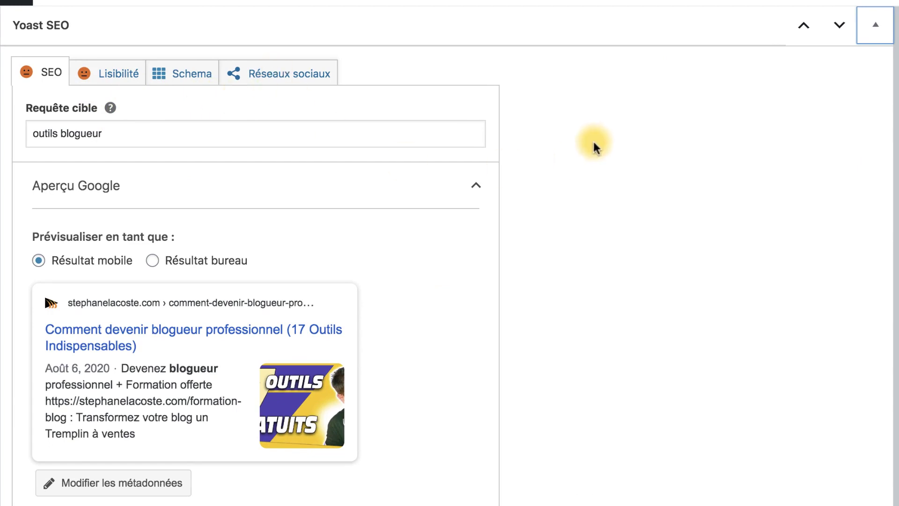
click(53, 84)
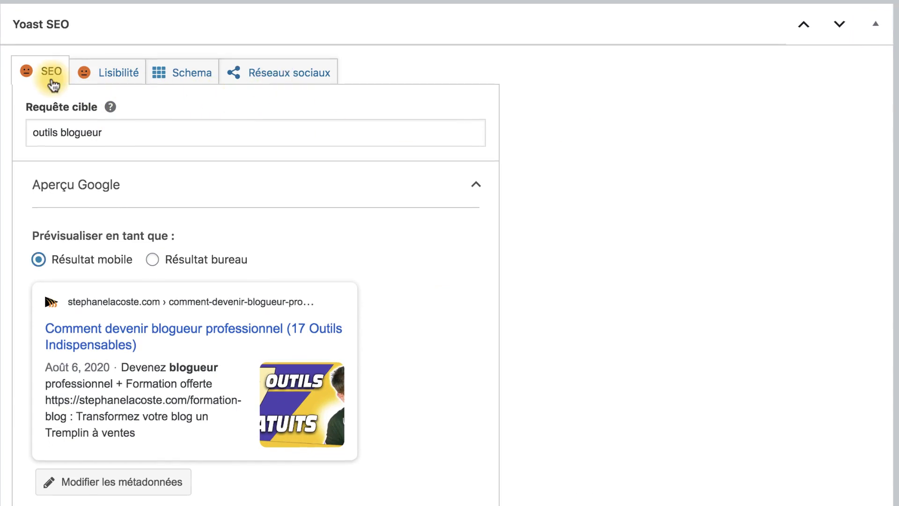
Examine the target keyphrase in the article's Requête cible field.
drag(123, 134, 24, 134)
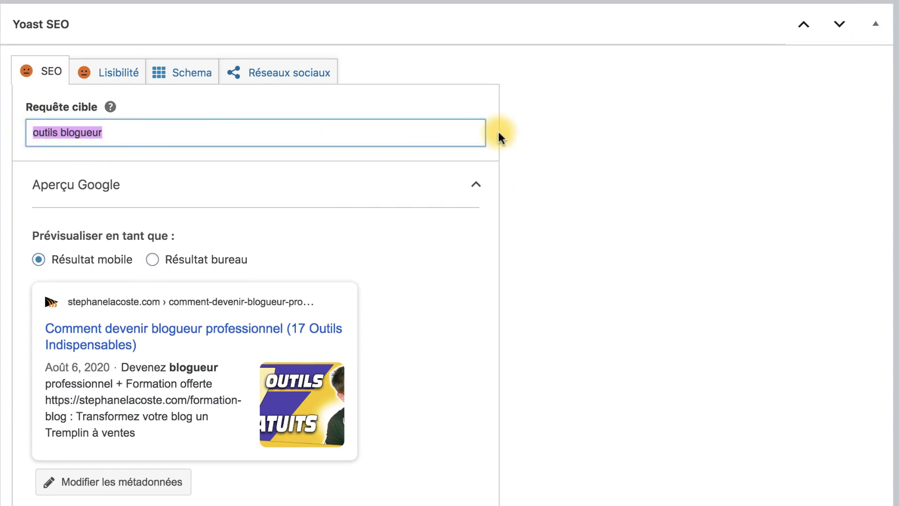
click(559, 132)
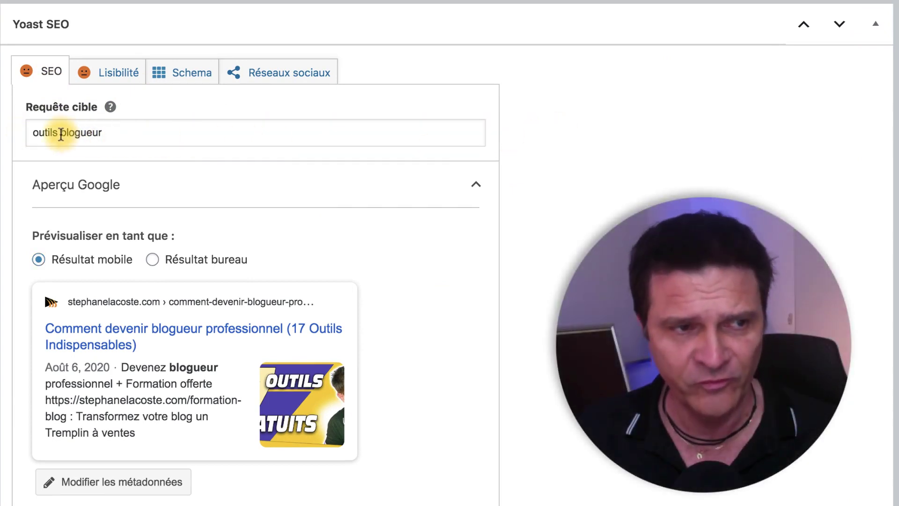
drag(58, 135, 117, 136)
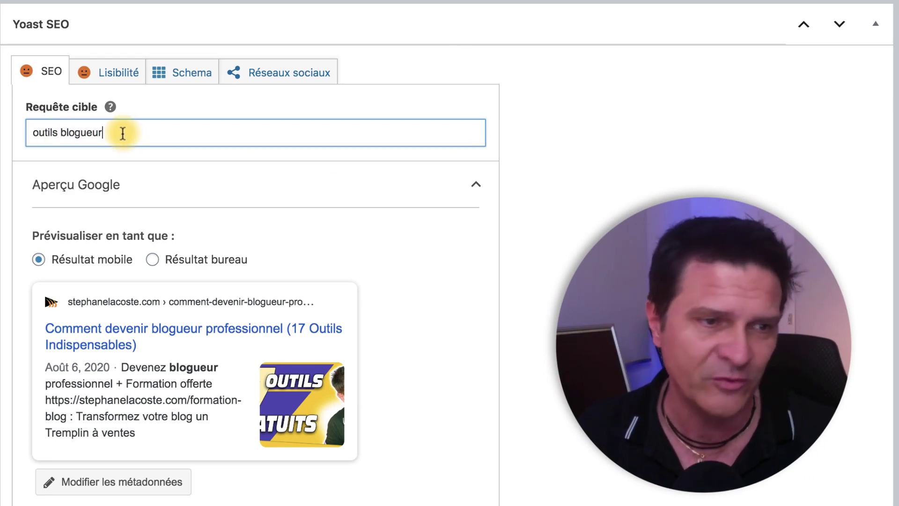
drag(122, 133, 16, 132)
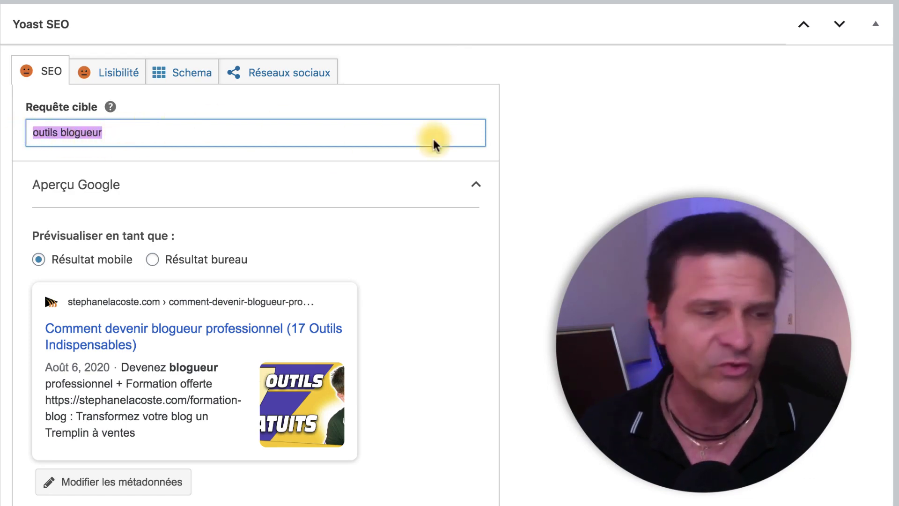
click(596, 138)
drag(103, 136, 68, 135)
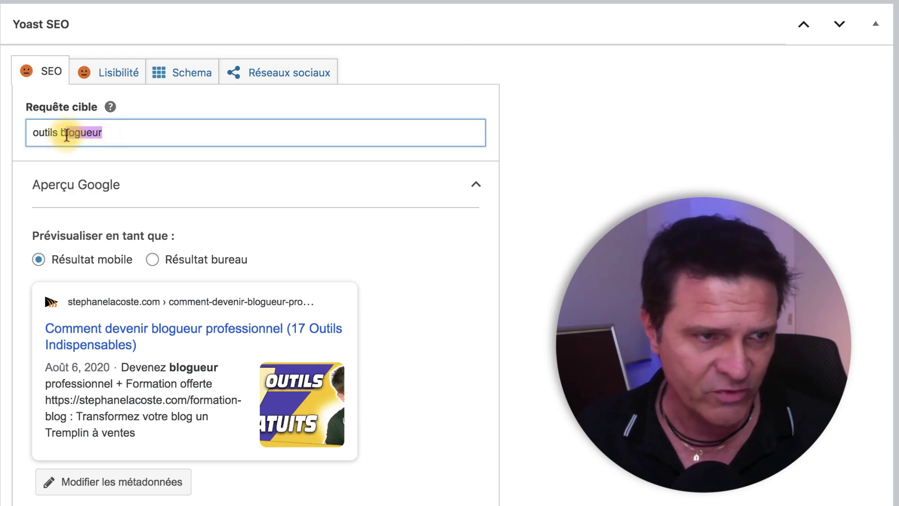
click(149, 136)
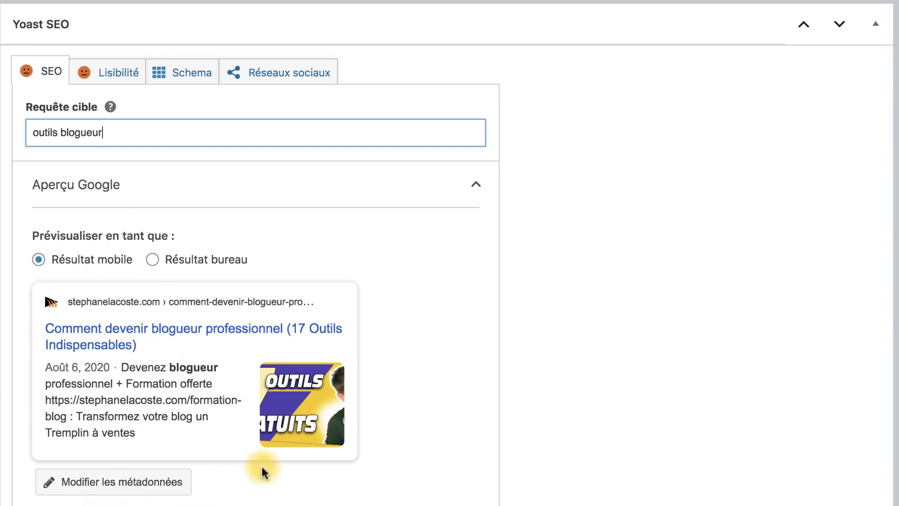
Preview the article's Google result as Résultat bureau and compare it with the Méta titre.
click(151, 260)
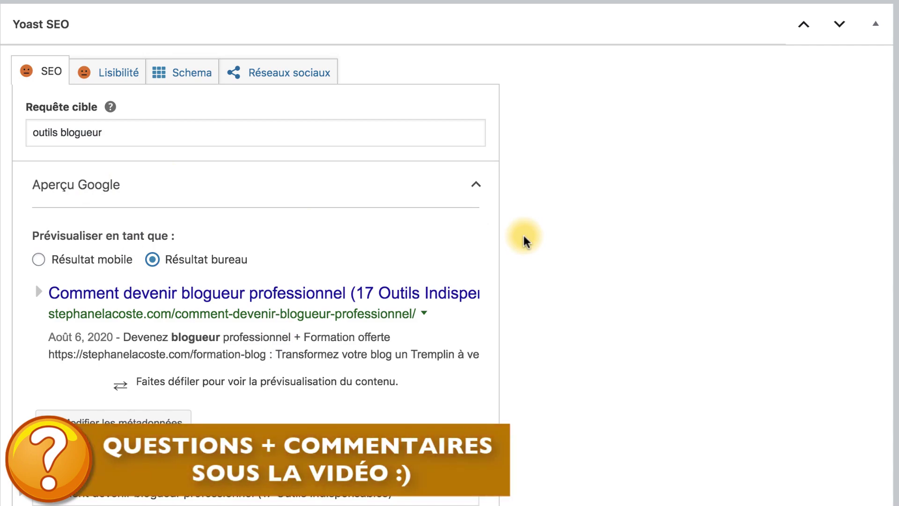
scroll(524, 239, down, 5)
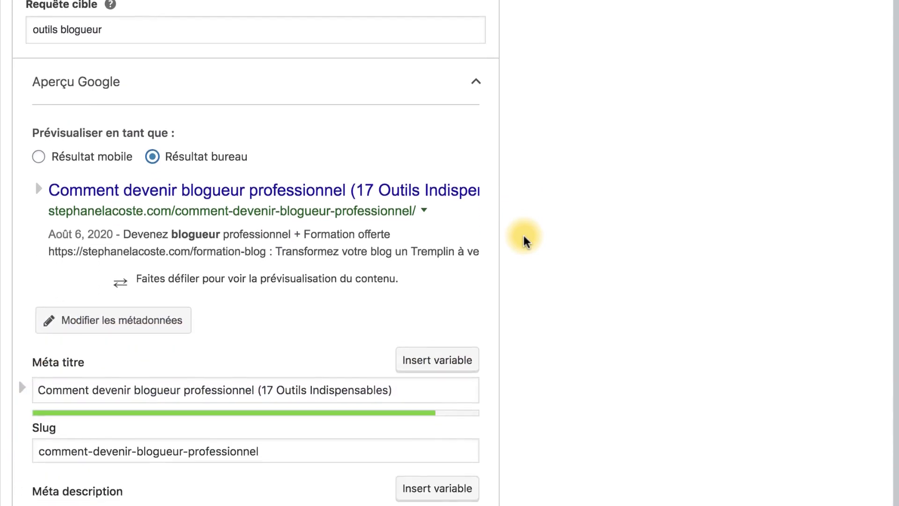
drag(416, 225, 37, 226)
click(416, 225)
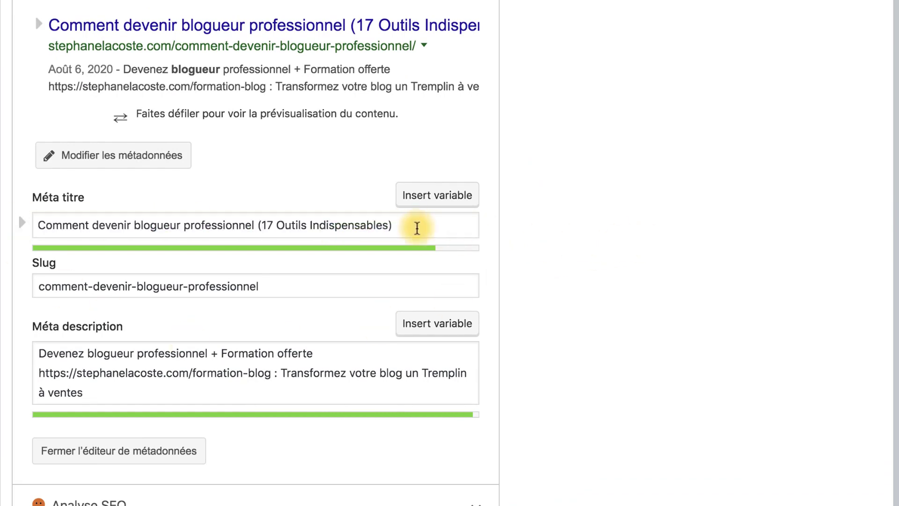
scroll(567, 234, up, 15)
scroll(719, 287, down, 15)
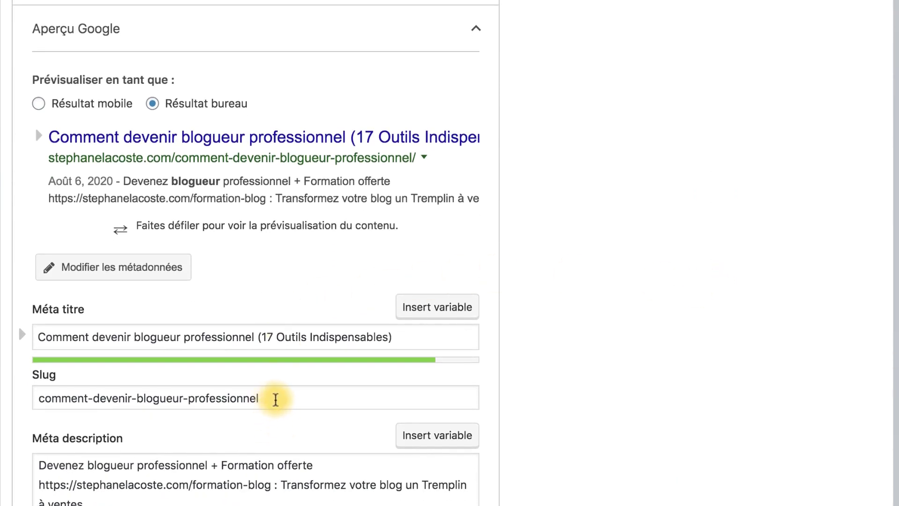
Compare the Slug in the Yoast metadata with the Slug d'URL in the article's Permalien settings.
drag(282, 399, 45, 397)
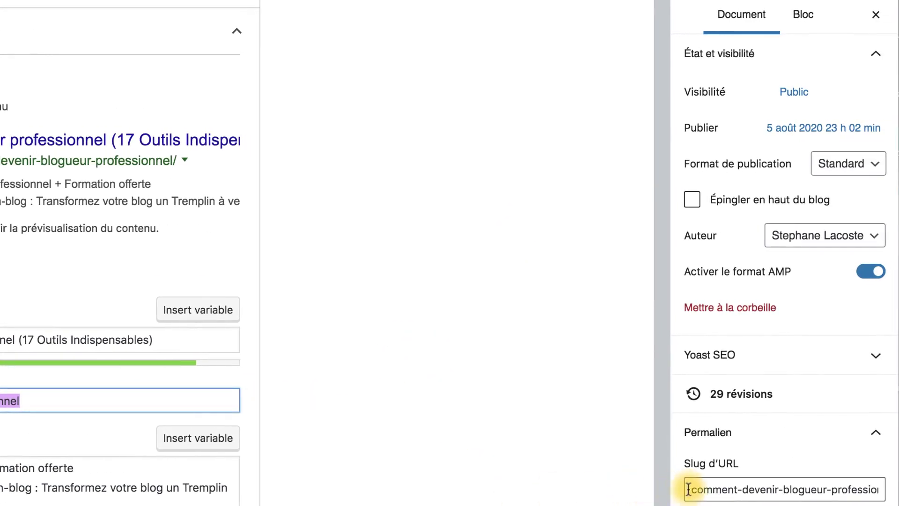
drag(689, 490, 894, 490)
click(643, 466)
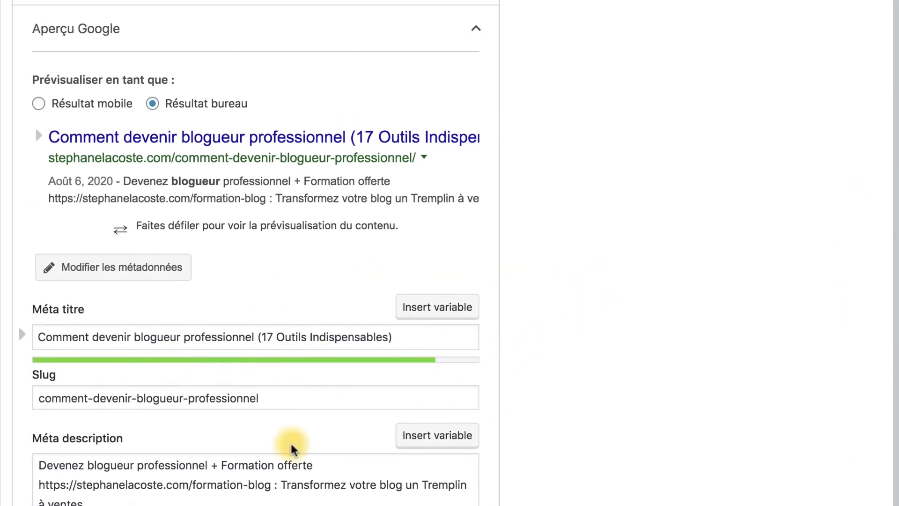
click(277, 397)
drag(277, 398, 20, 398)
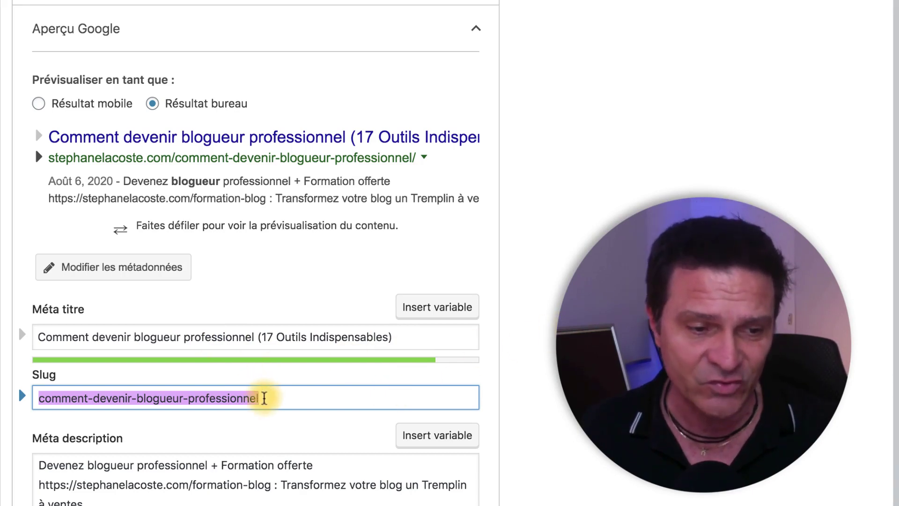
click(264, 398)
scroll(234, 421, down, 1)
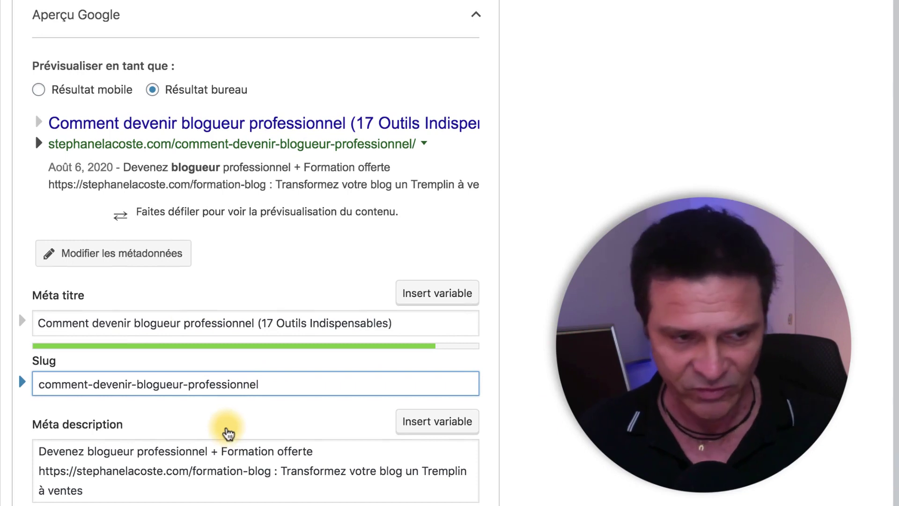
Examine the article's Méta description and compare its role with the description shown in a Google search result.
click(36, 452)
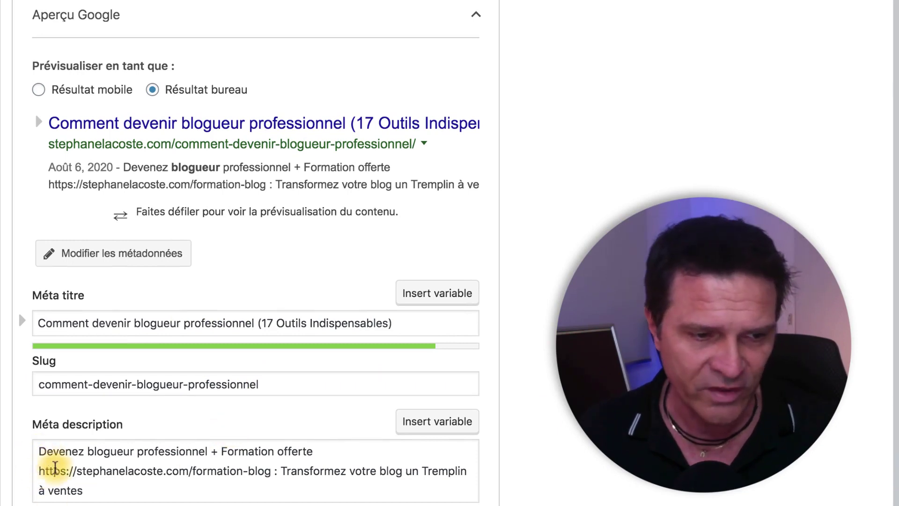
shift+click(80, 489)
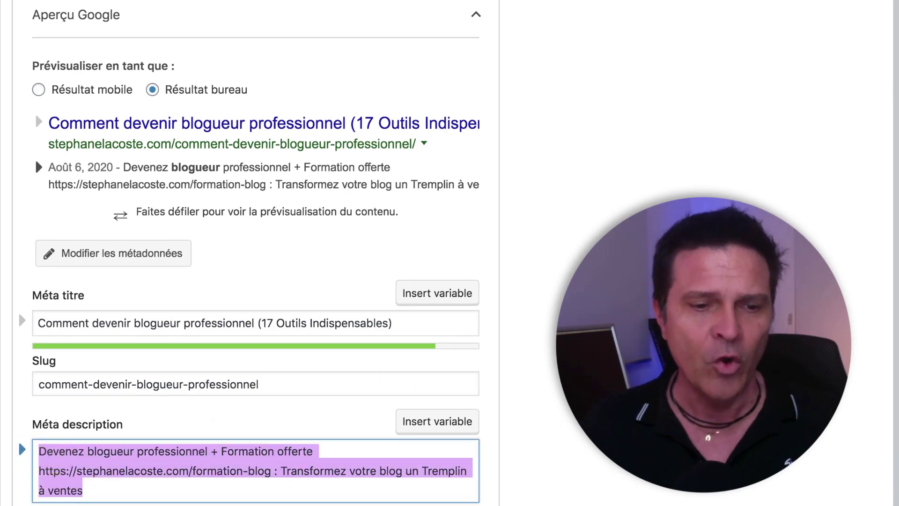
click(646, 450)
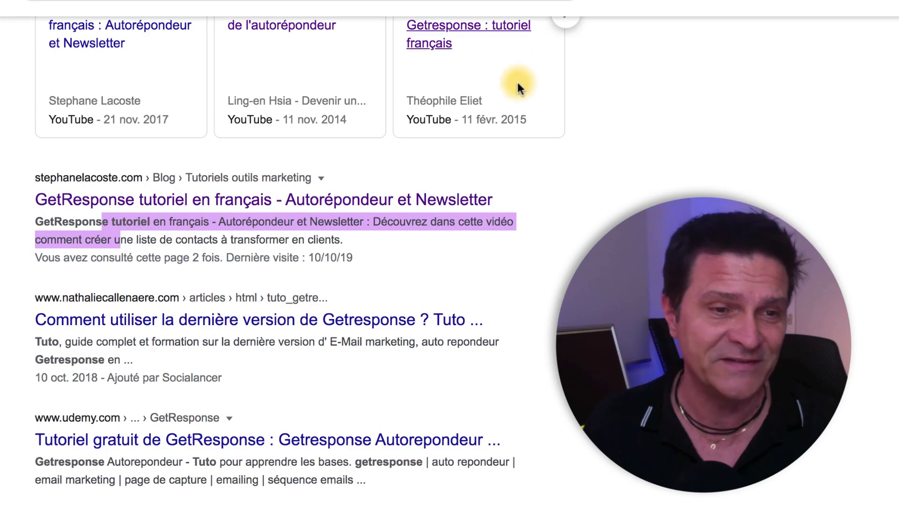
click(705, 192)
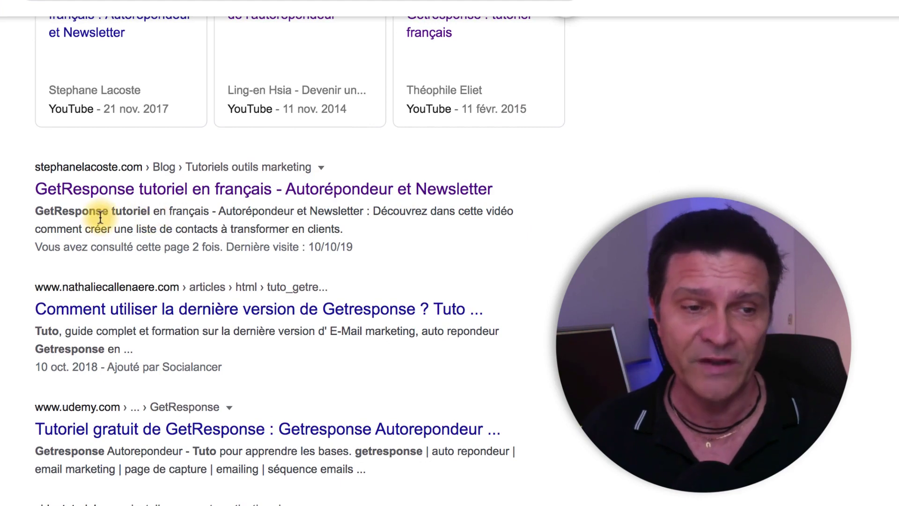
Compare the description text of the stephanelacoste.com Google result with the text in the article's Méta description field.
drag(218, 211, 304, 229)
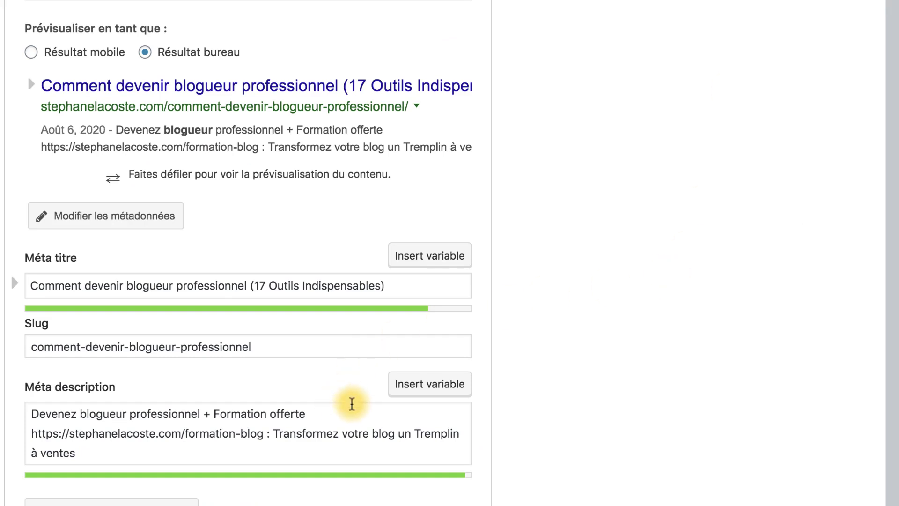
drag(150, 447, 46, 434)
click(634, 397)
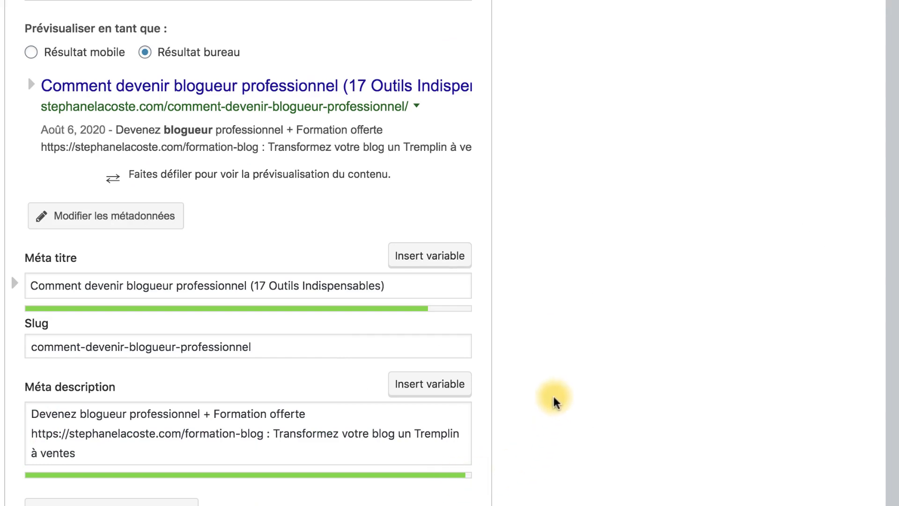
Expand the article's Analyse SEO section and examine the Problèmes and Améliorations in its results.
scroll(553, 398, down, 2)
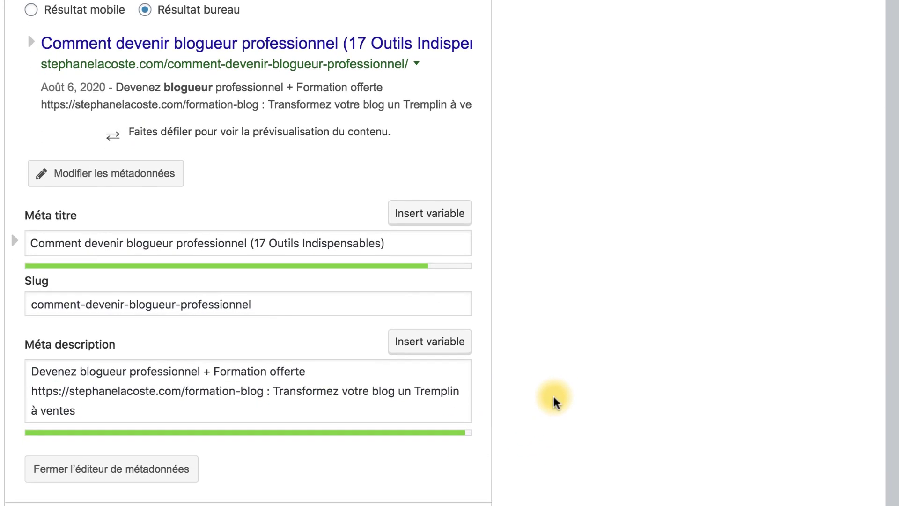
scroll(553, 399, down, 3)
scroll(554, 396, down, 5)
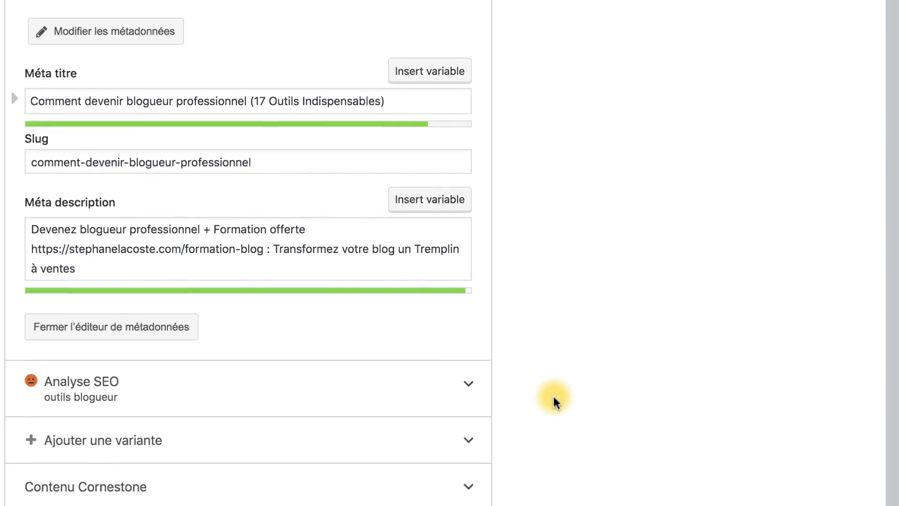
click(467, 305)
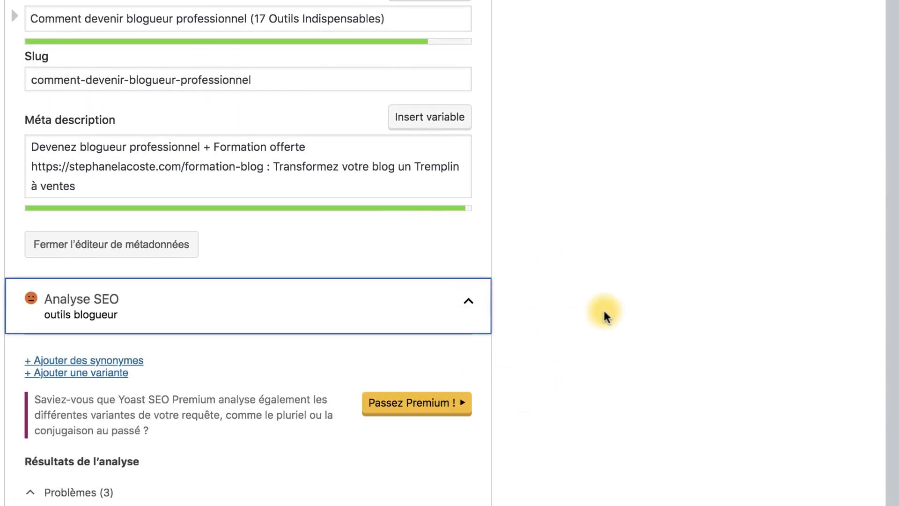
scroll(604, 312, down, 10)
scroll(604, 313, down, 1)
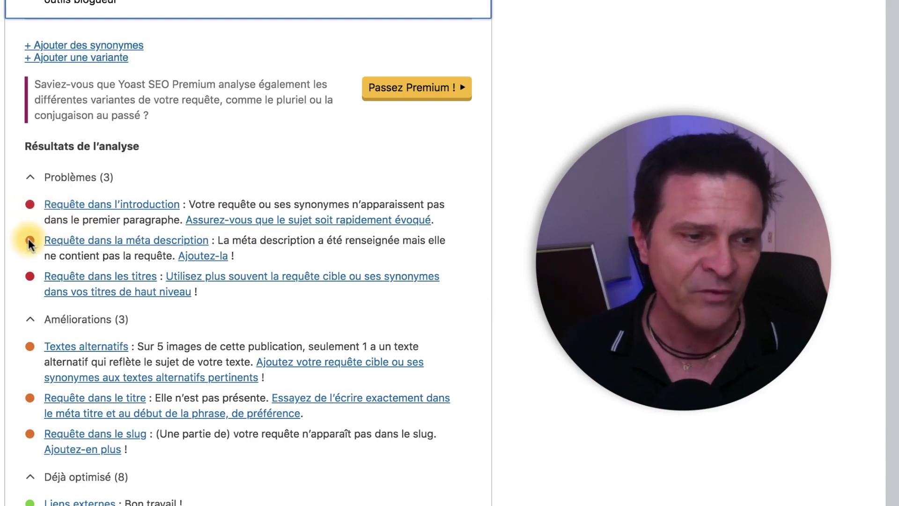
Check the article's Requête cible and metadata against the Analyse SEO results, including the Déjà optimisé items.
scroll(534, 218, up, 20)
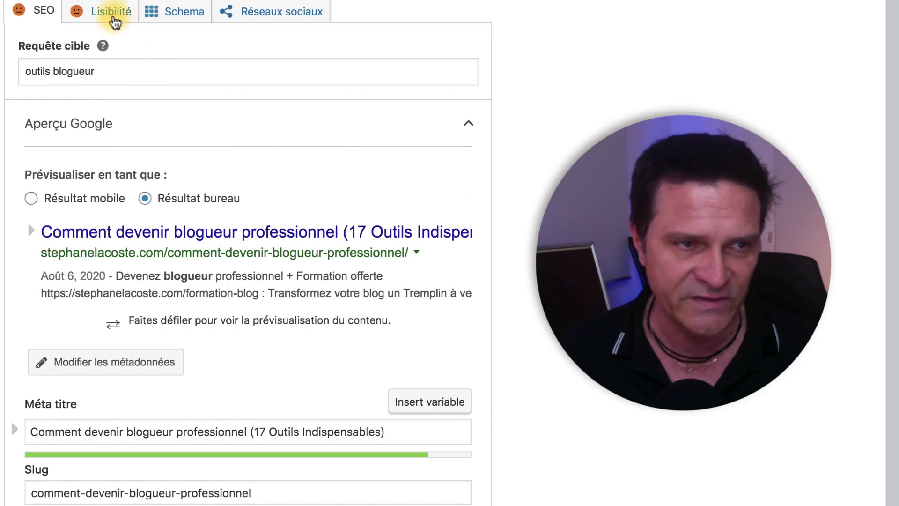
scroll(557, 119, down, 8)
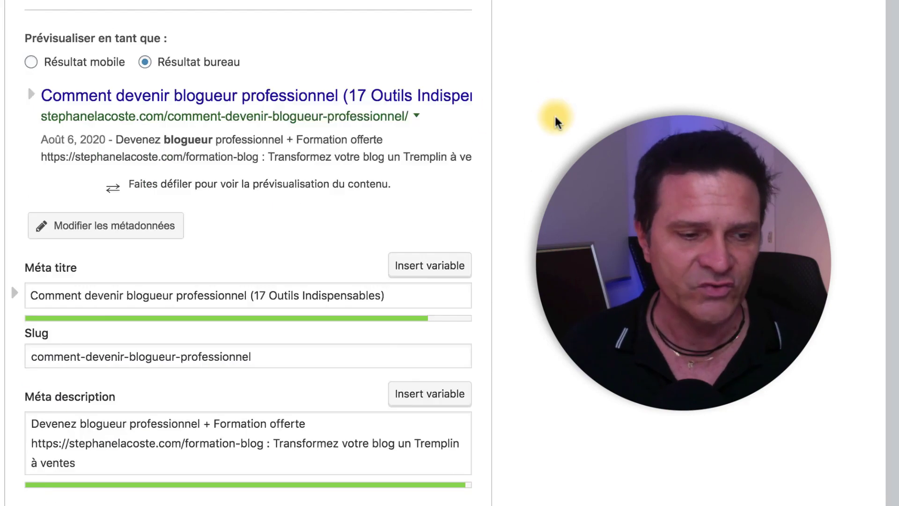
scroll(555, 117, down, 10)
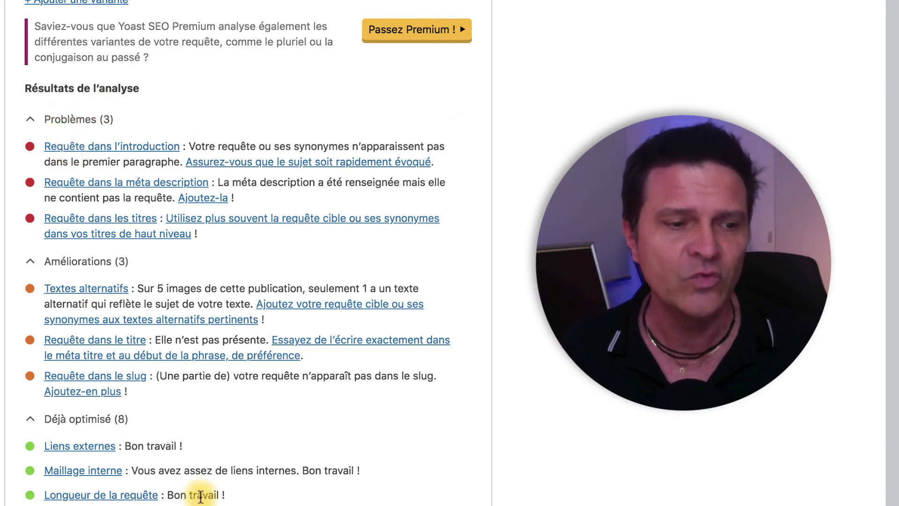
scroll(174, 496, down, 5)
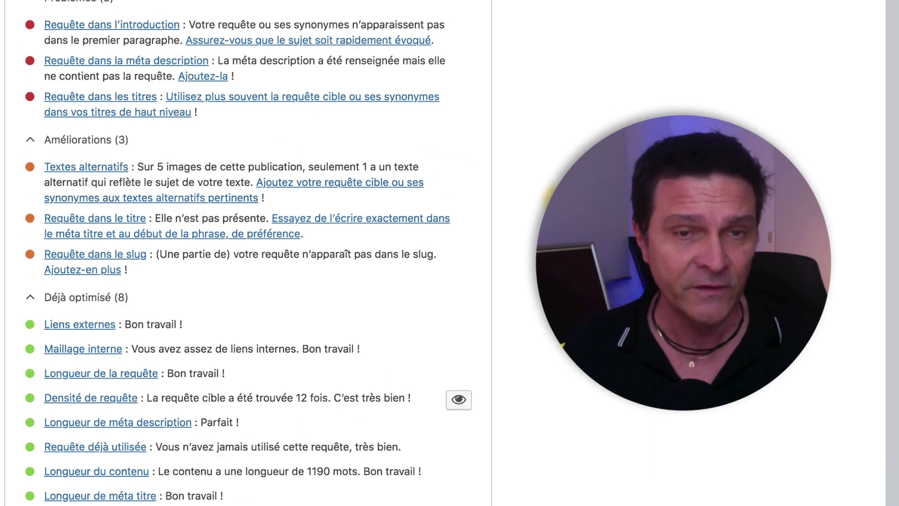
Expand the article's Avancé settings and view the choices for allowing search engines to show it in search results.
scroll(560, 202, down, 7)
scroll(560, 202, down, 5)
click(468, 257)
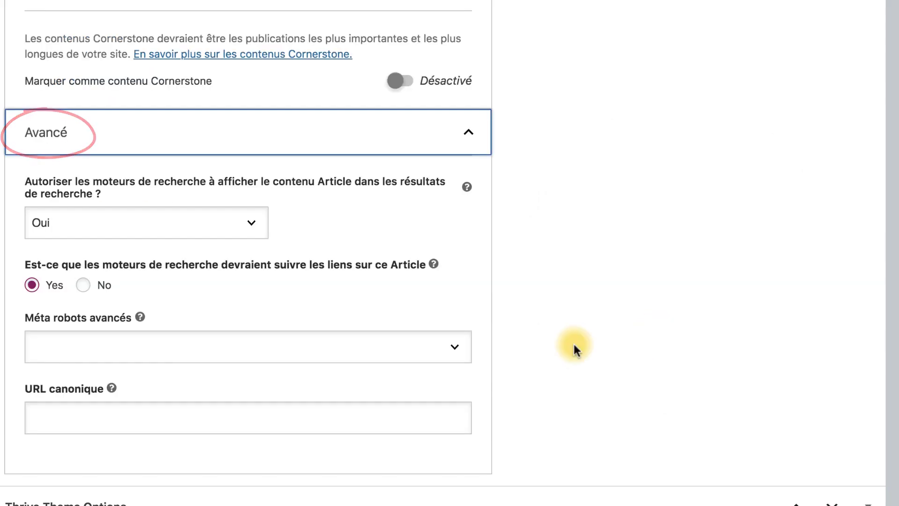
click(255, 218)
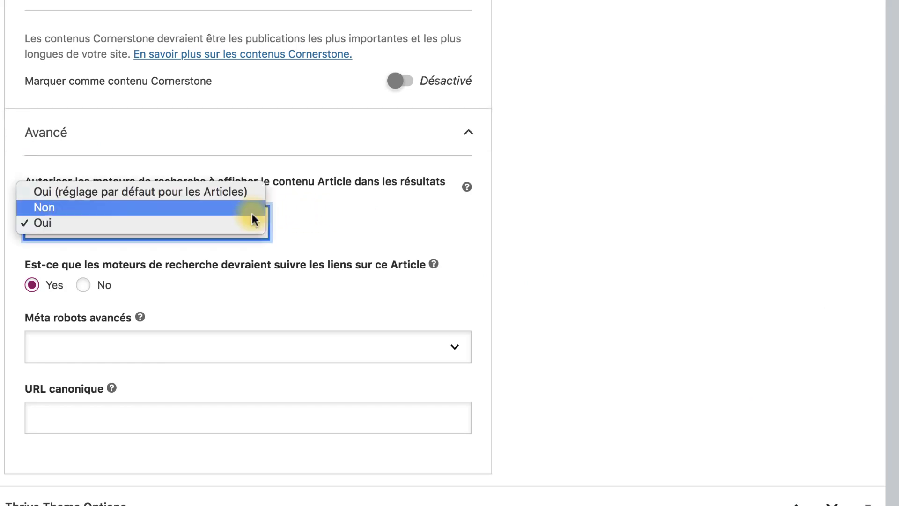
click(604, 213)
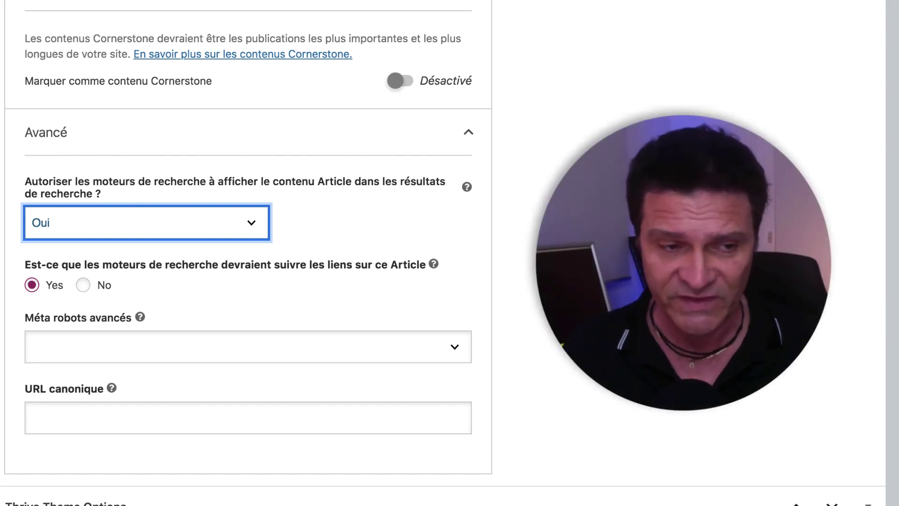
click(603, 213)
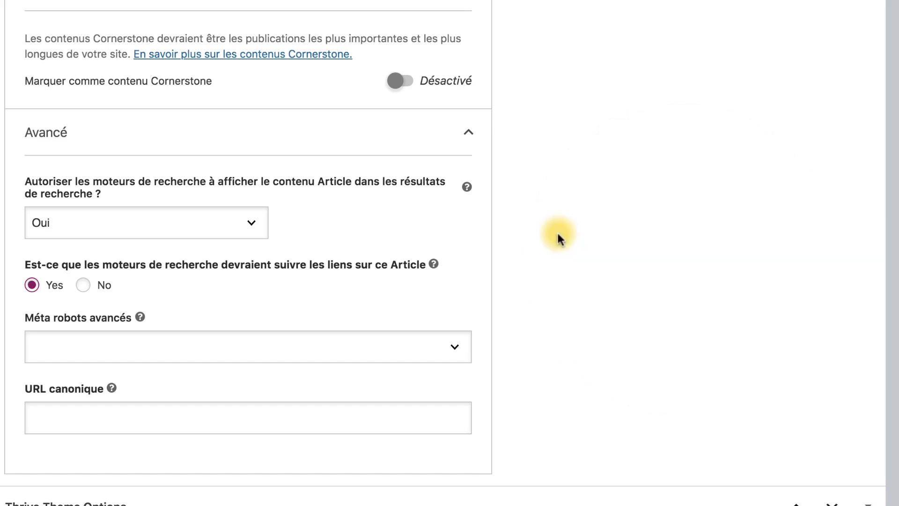
Keep the article's appearance in search results at Oui and search engines' following of its links at Yes.
click(252, 221)
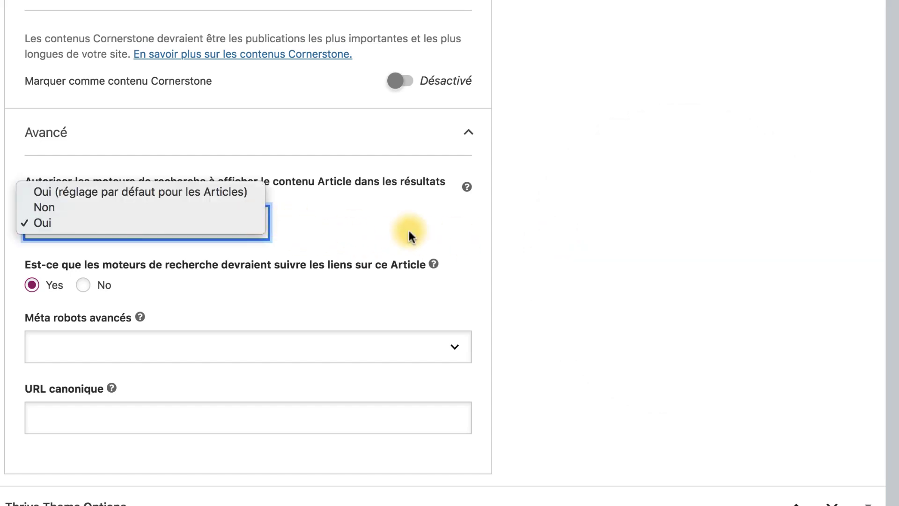
click(600, 230)
click(599, 226)
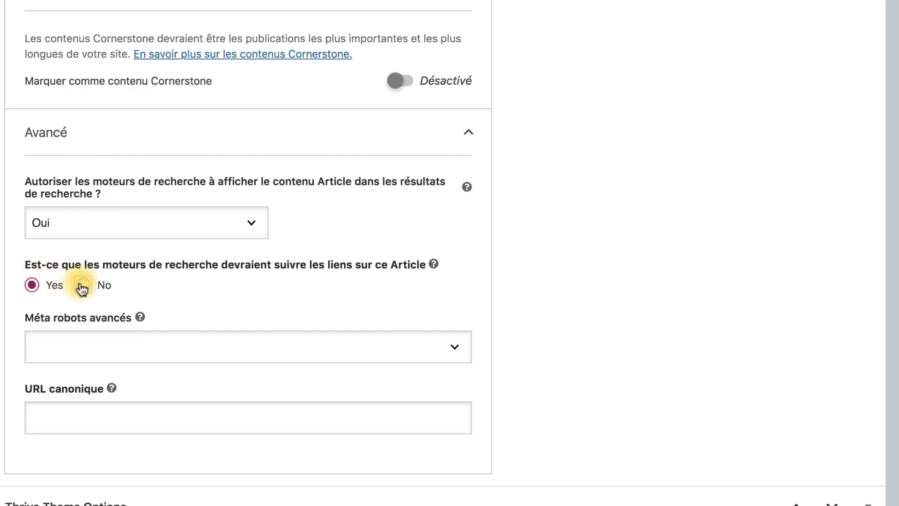
click(32, 285)
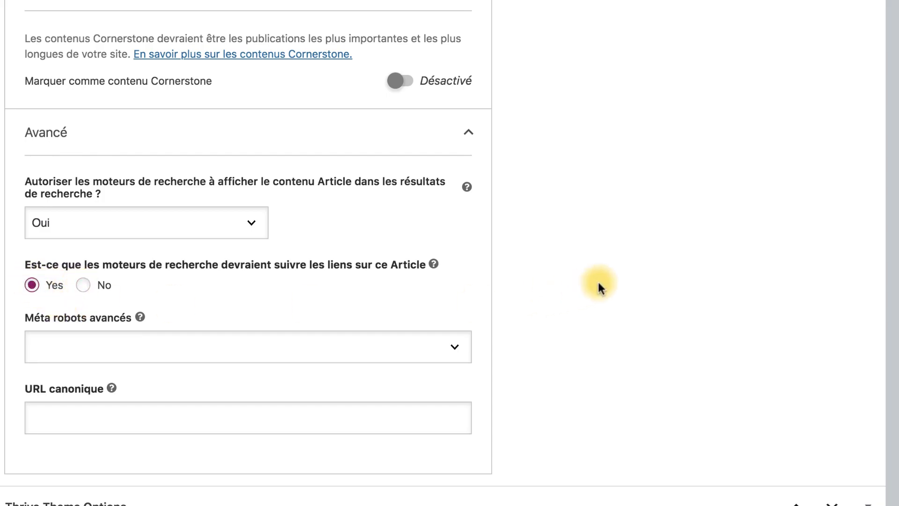
Open the article's Schema settings to view the Type de page and Type d'article options.
scroll(575, 184, up, 15)
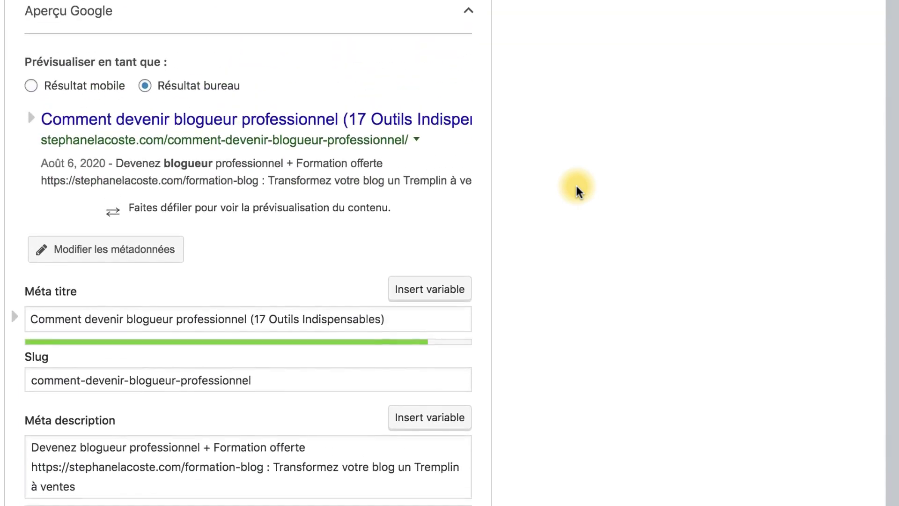
scroll(576, 186, down, 5)
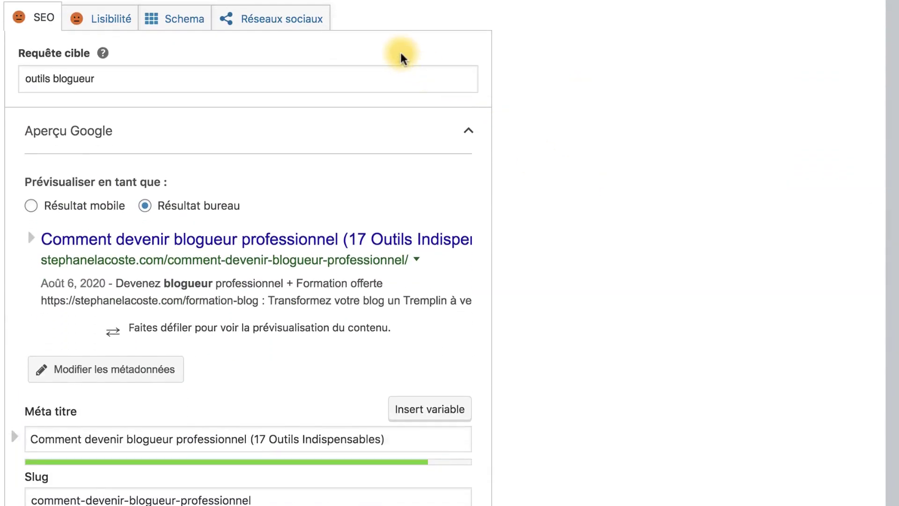
click(185, 18)
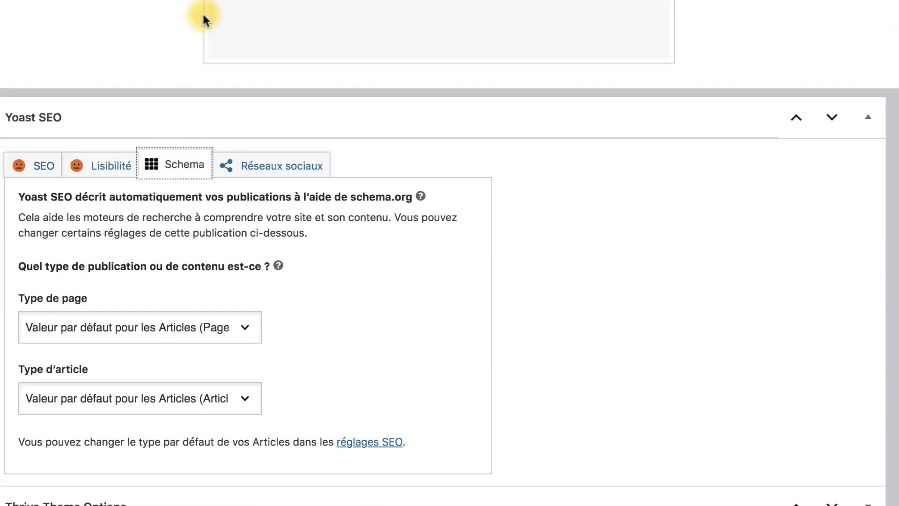
Examine the Facebook and Twitter image, title and description fields in the article's Réseaux sociaux settings.
click(285, 165)
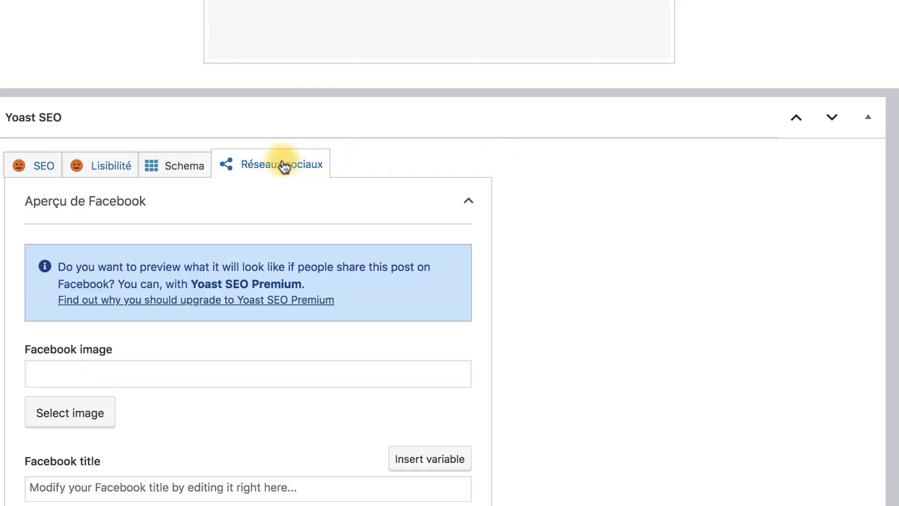
scroll(654, 197, down, 1)
scroll(654, 197, down, 2)
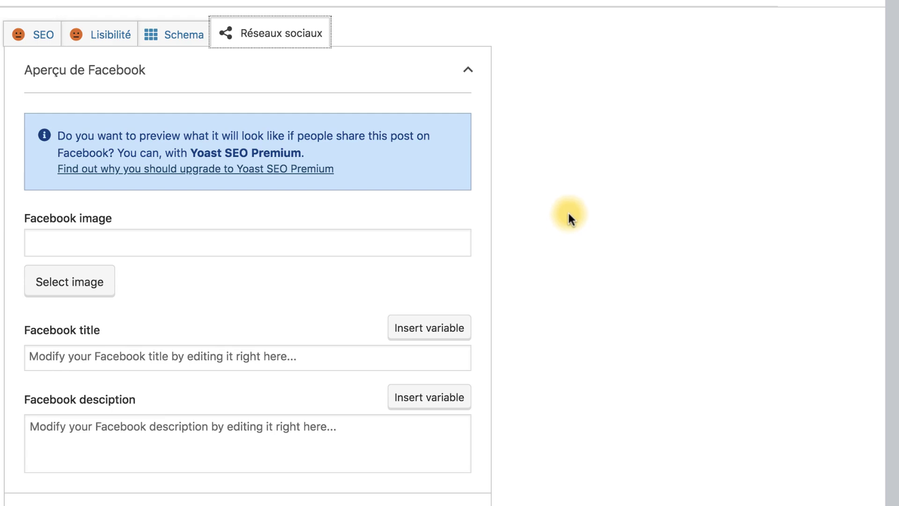
scroll(568, 213, down, 5)
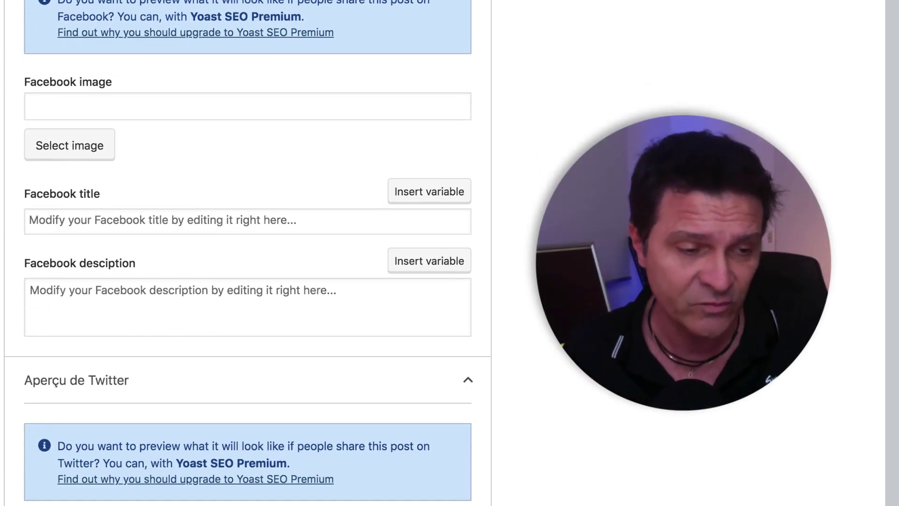
scroll(248, 253, down, 5)
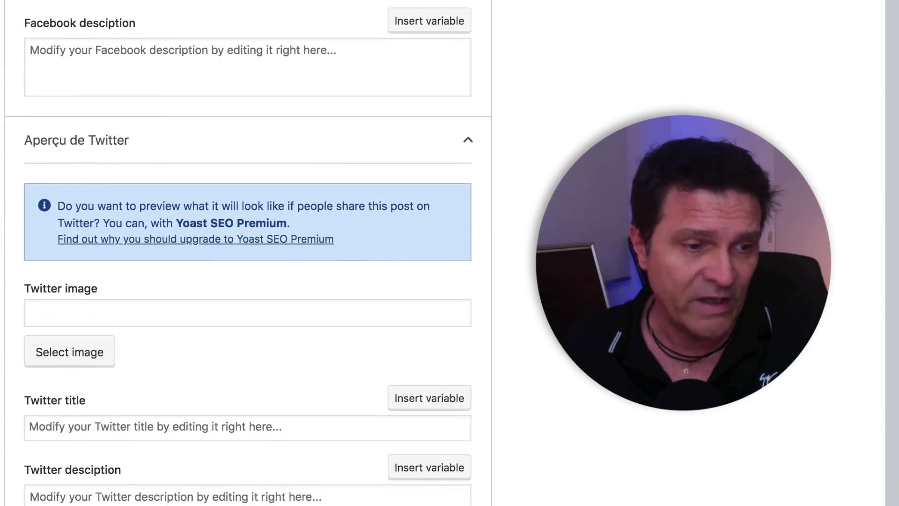
scroll(248, 253, down, 2)
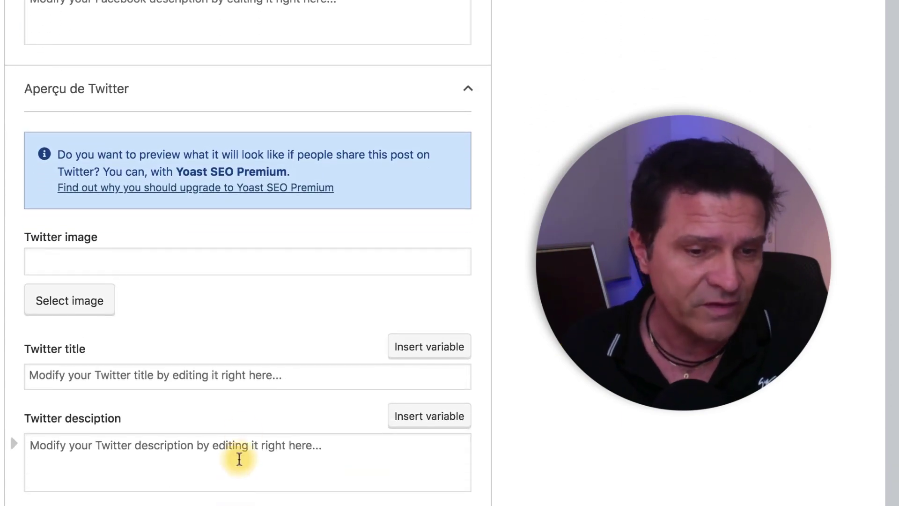
scroll(233, 267, up, 5)
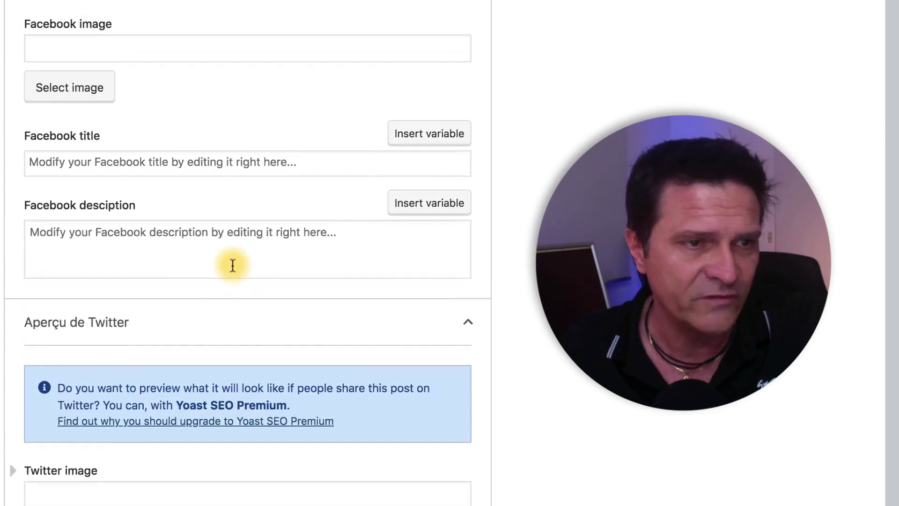
scroll(233, 267, up, 6)
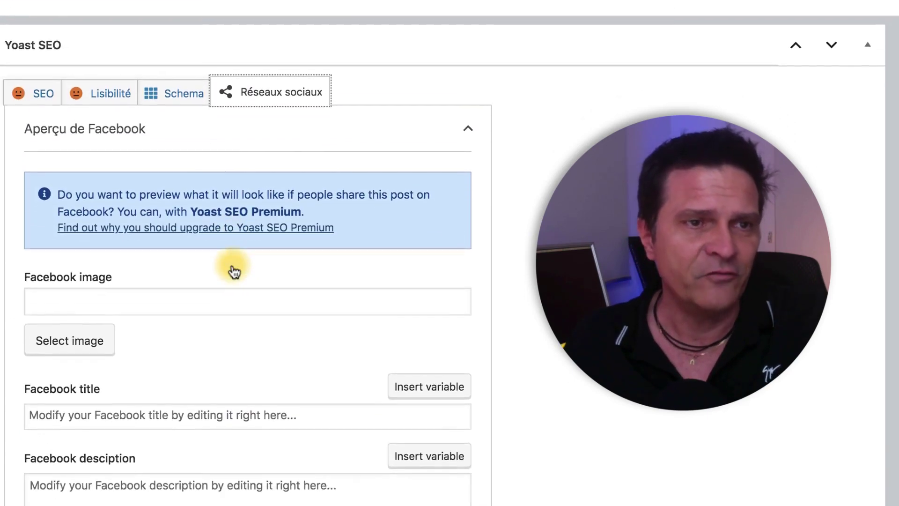